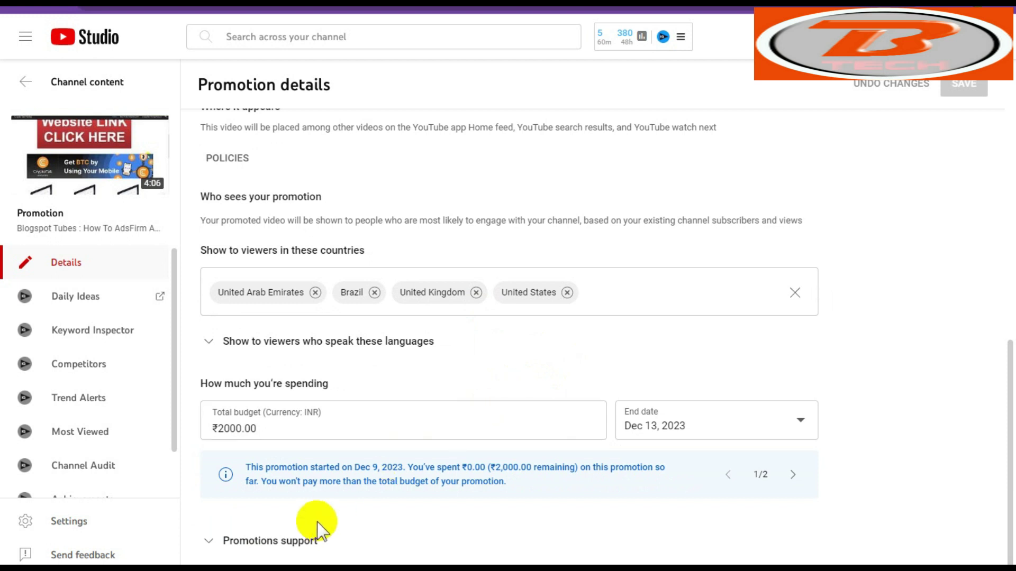
Step: Expand the Promotions support section at the end of the promotion details
click(313, 537)
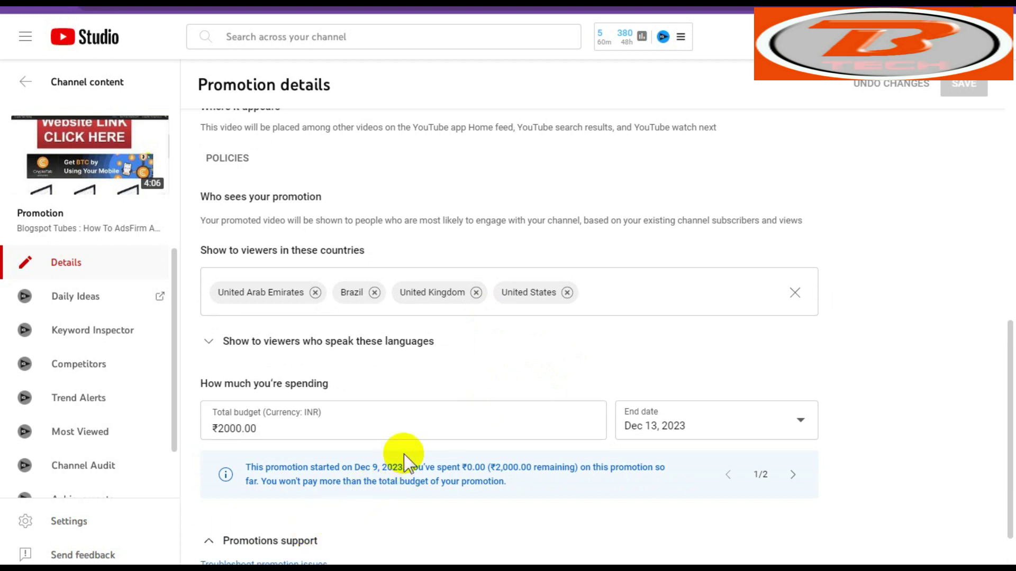
scroll(407, 457, up, 1)
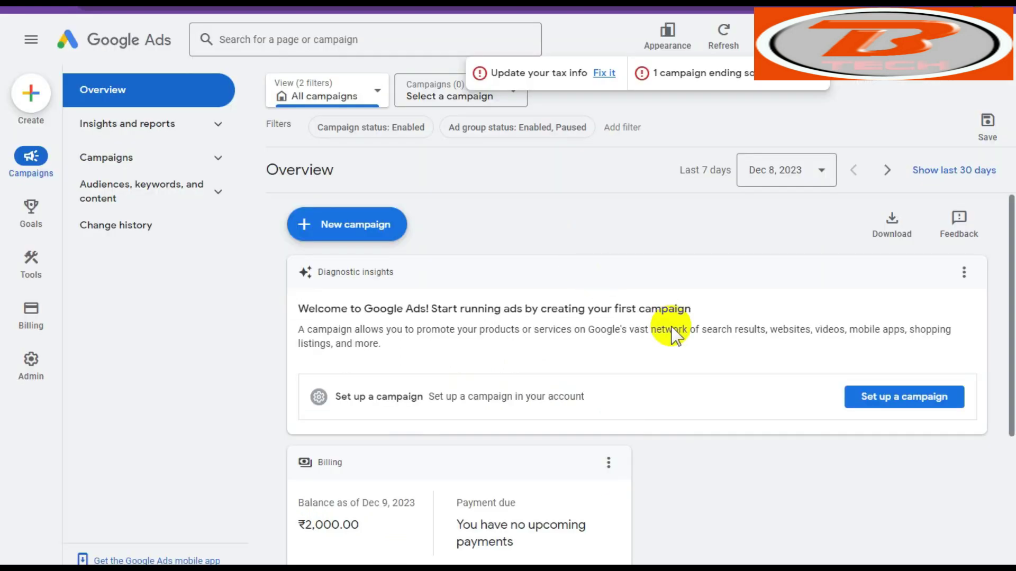
Step: Switch to Google Ads and set up a new campaign with the Brand awareness and reach objective and the Video campaign type
scroll(671, 333, down, 1)
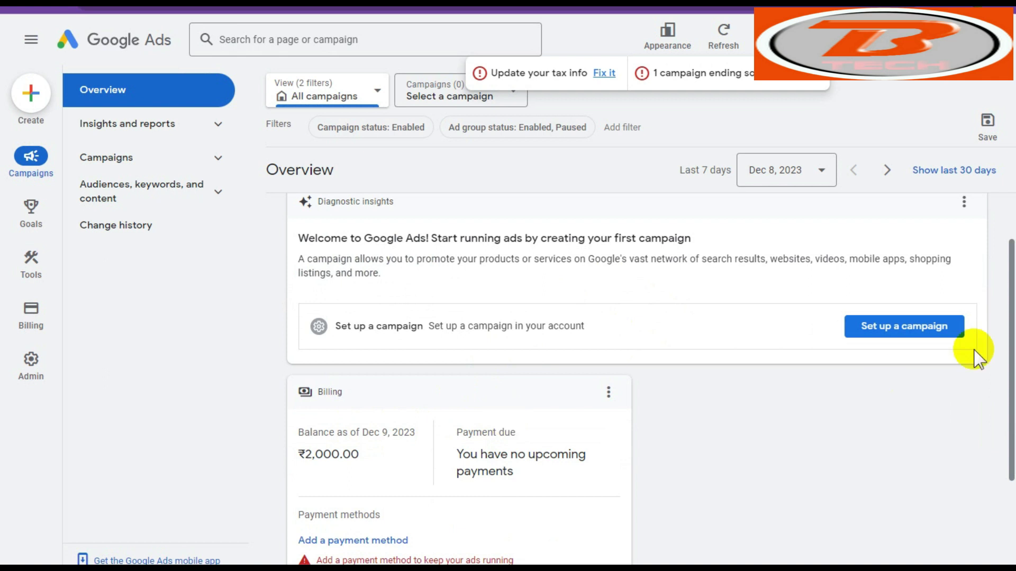
click(919, 336)
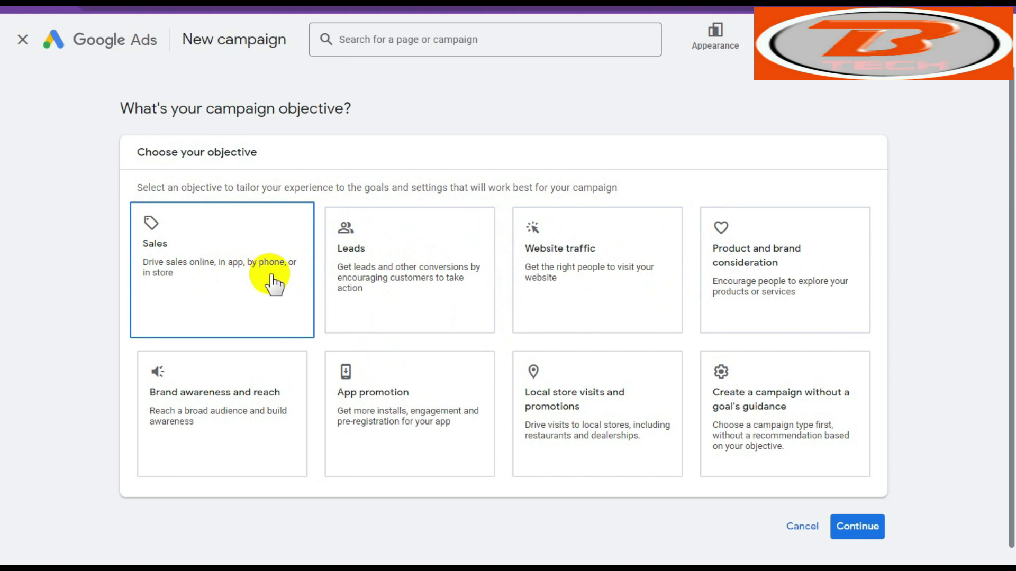
click(244, 410)
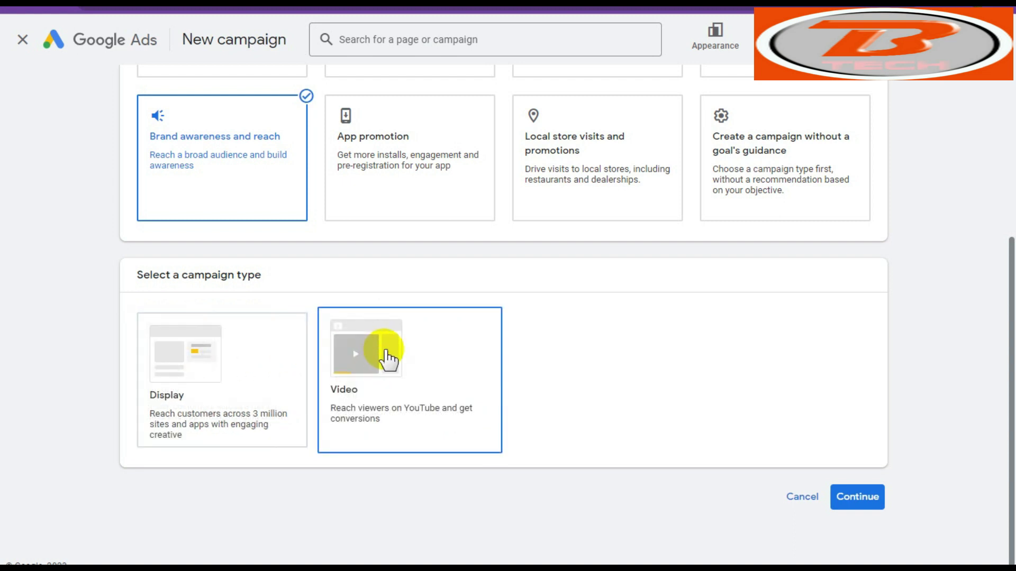
click(403, 381)
Step: Keep the Video reach subtype, choose Non-skippable reach as the way to reach the goal, and continue to the campaign settings
scroll(652, 420, down, 8)
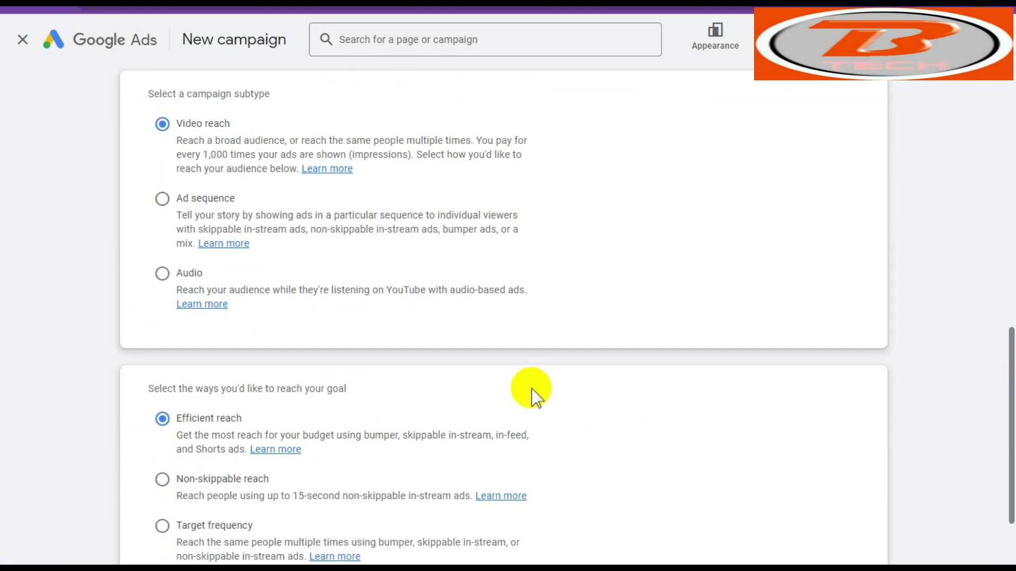
scroll(532, 390, up, 4)
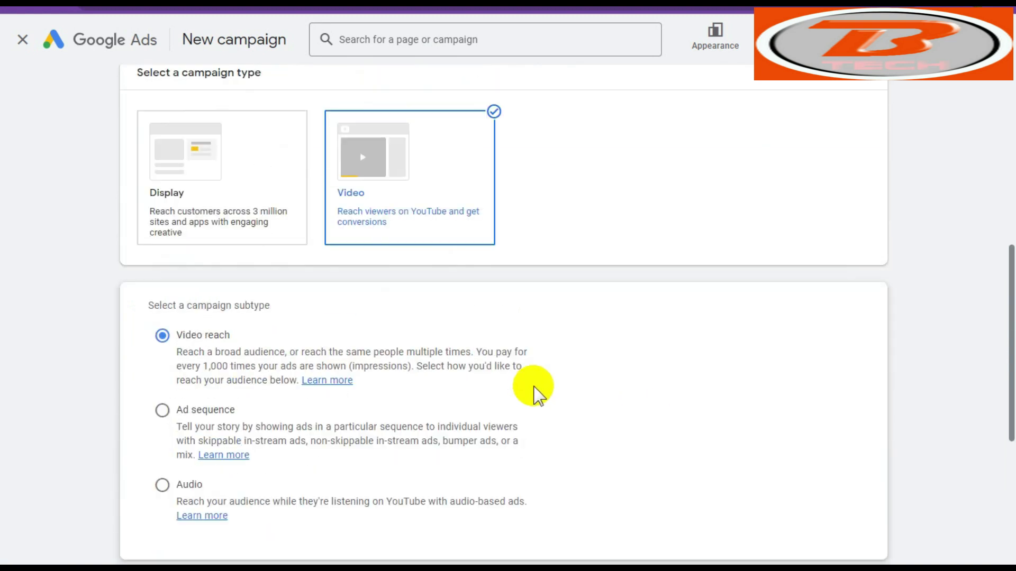
scroll(533, 395, down, 3)
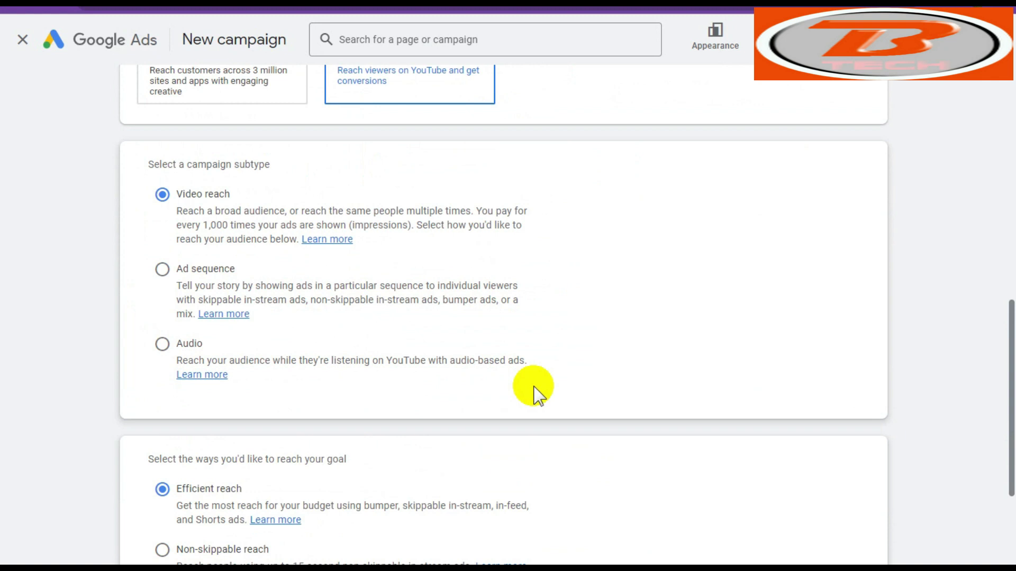
scroll(536, 396, down, 3)
scroll(536, 396, down, 1)
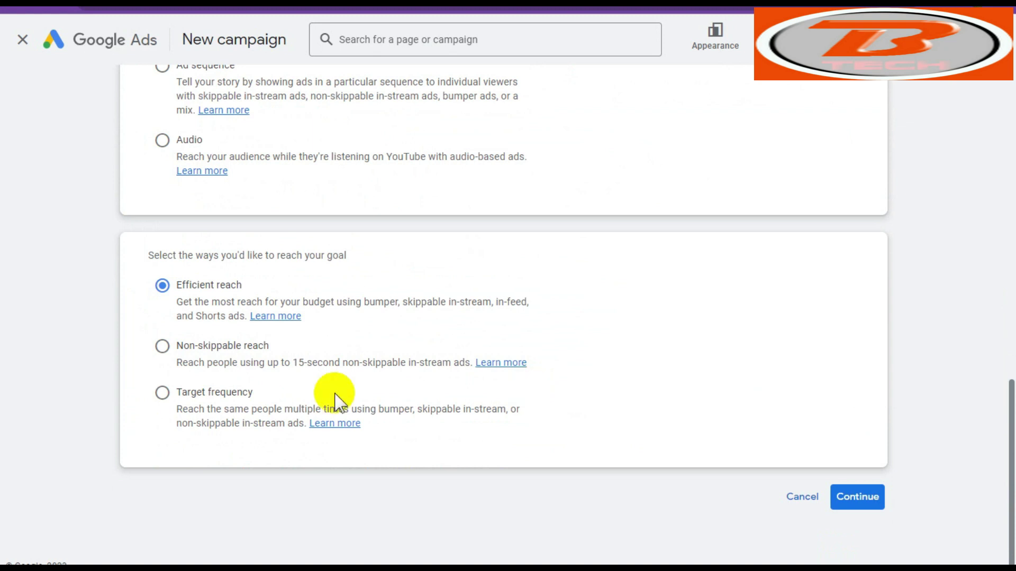
click(163, 347)
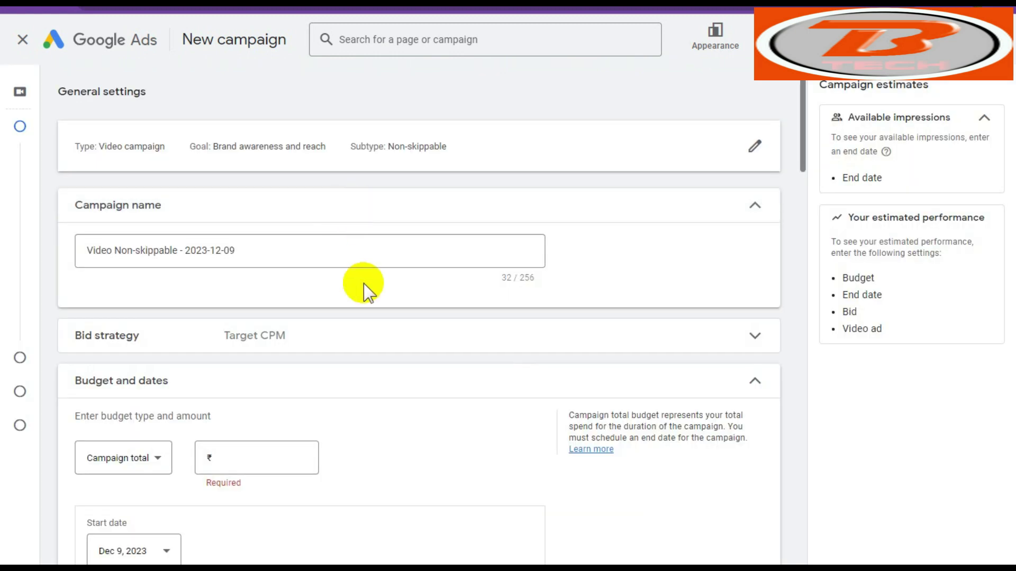
Step: Set the campaign total budget to ₹2,000.00
scroll(363, 284, down, 3)
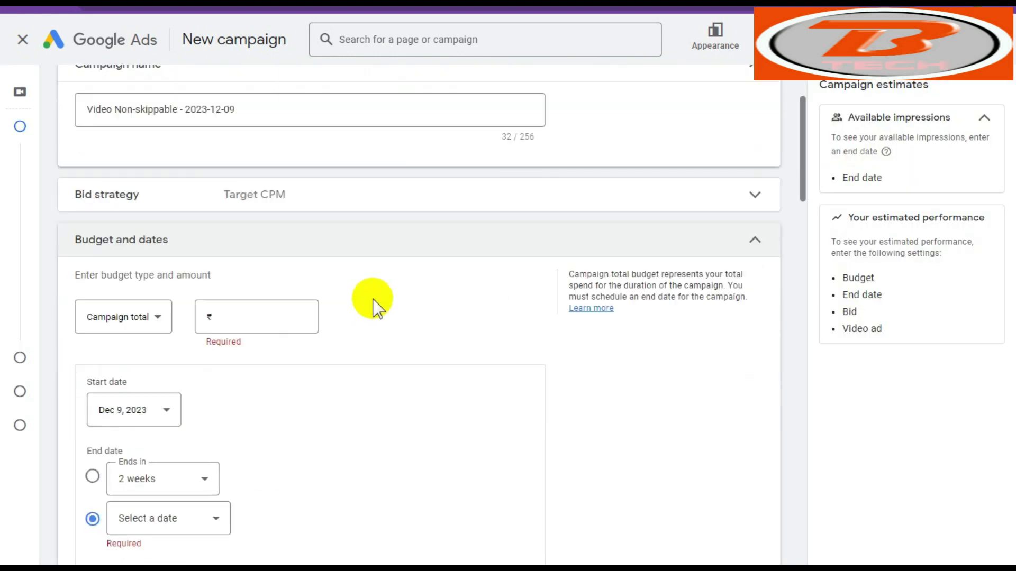
click(249, 317)
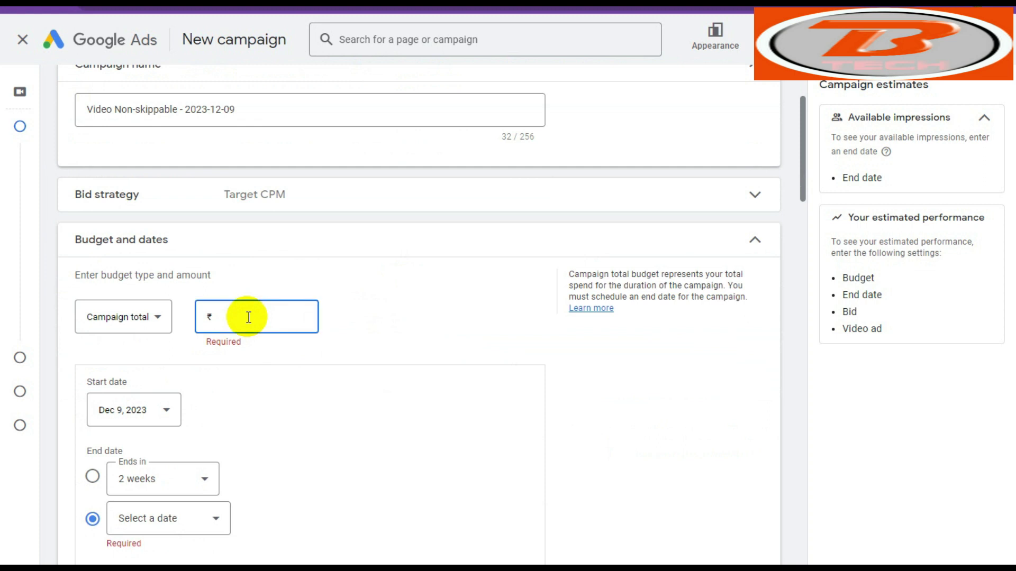
text(20000)
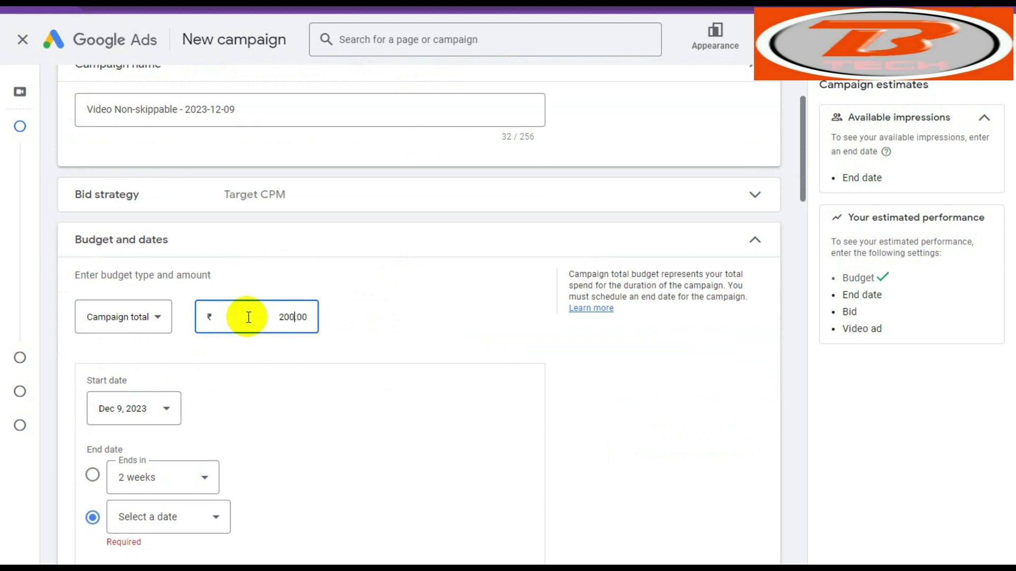
click(582, 365)
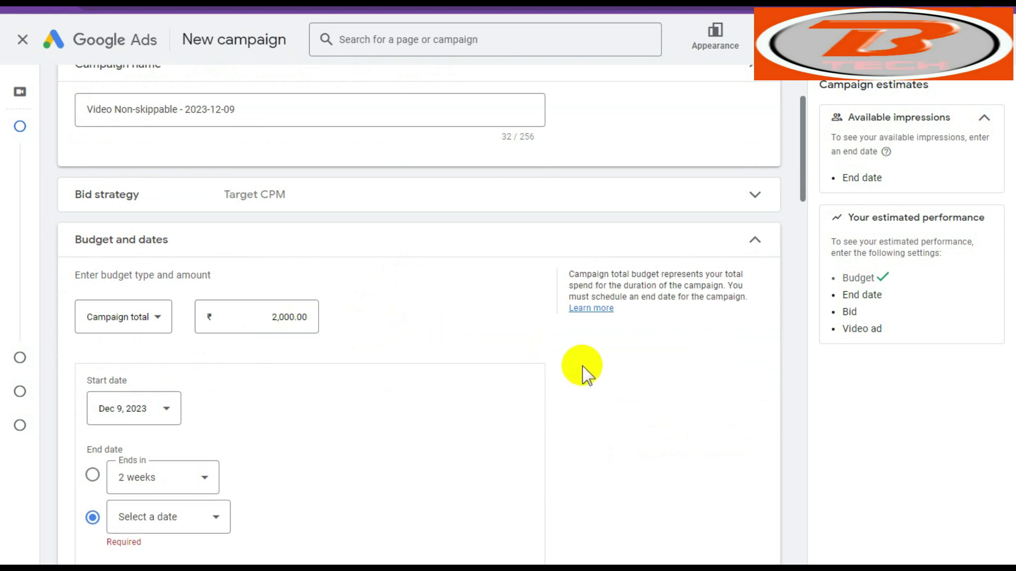
Step: Set the campaign's end date to Dec 13, 2023
scroll(492, 416, down, 4)
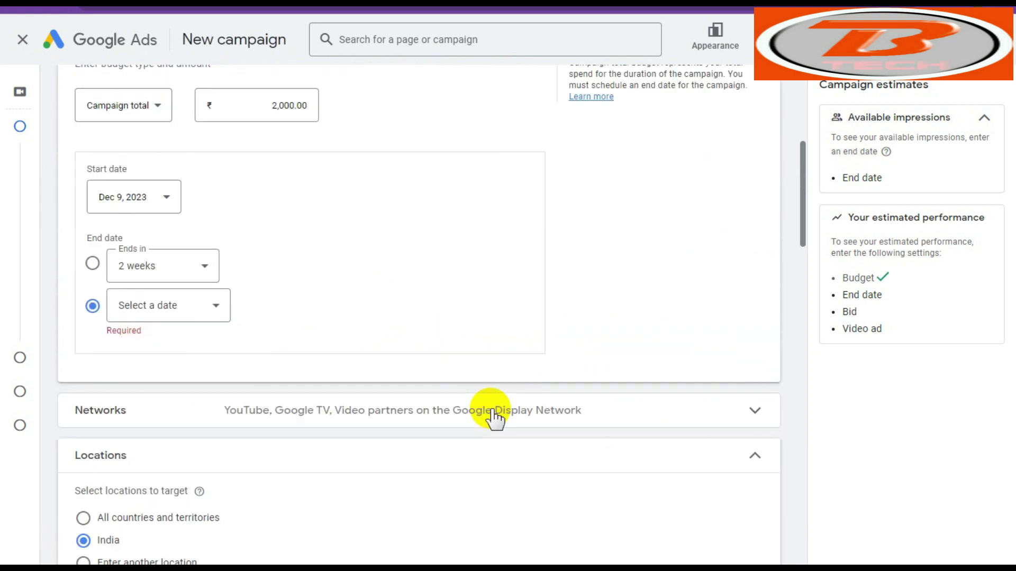
click(197, 312)
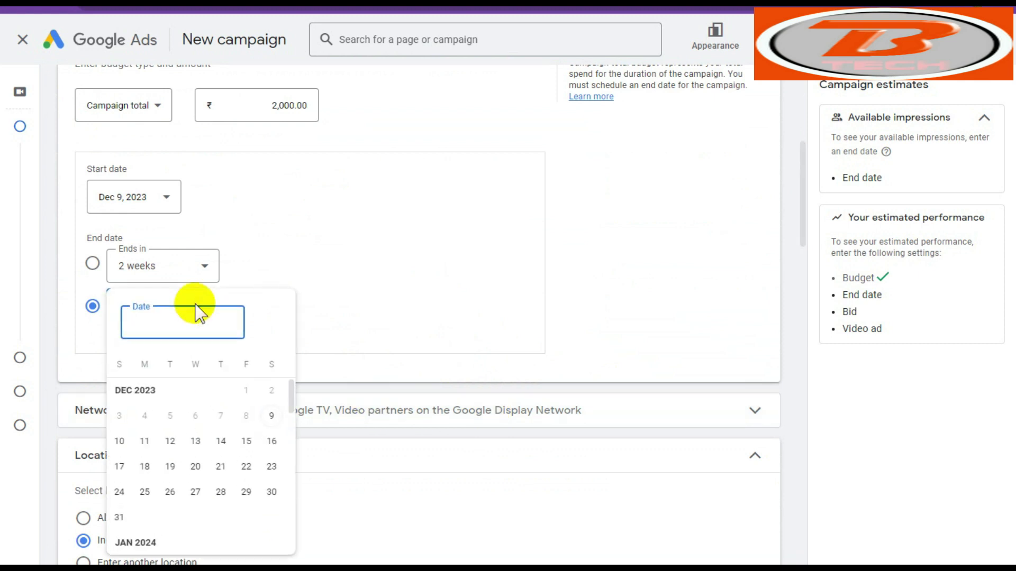
click(195, 442)
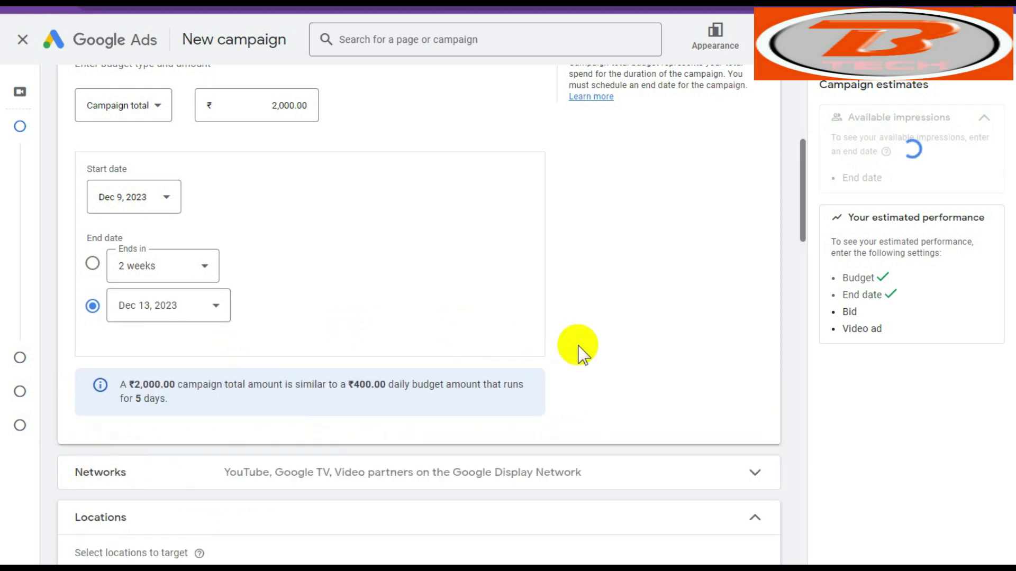
Step: Switch the location targeting to Enter another location and add the United States as a targeted country
scroll(582, 352, down, 1)
scroll(580, 352, down, 1)
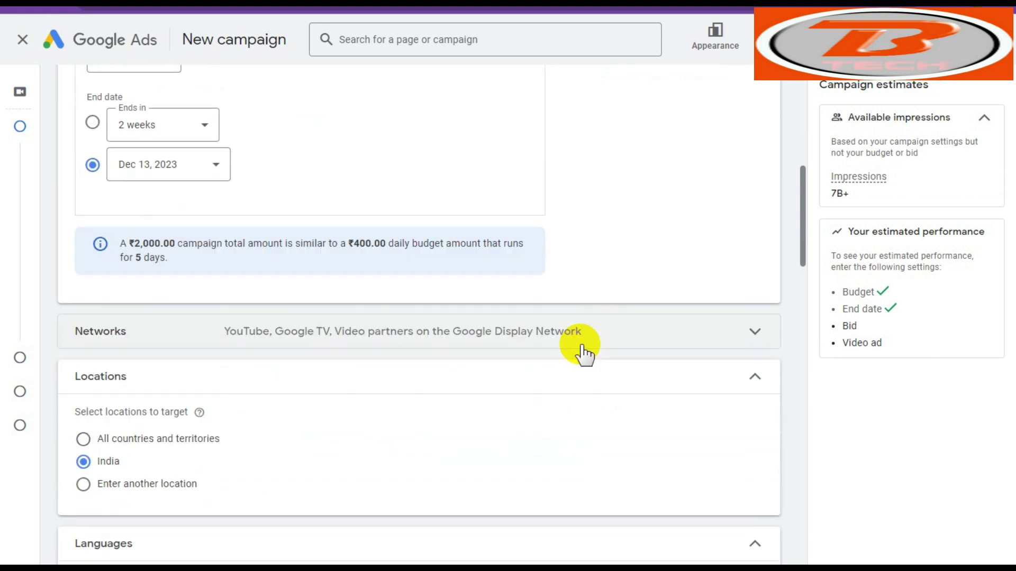
scroll(582, 352, down, 1)
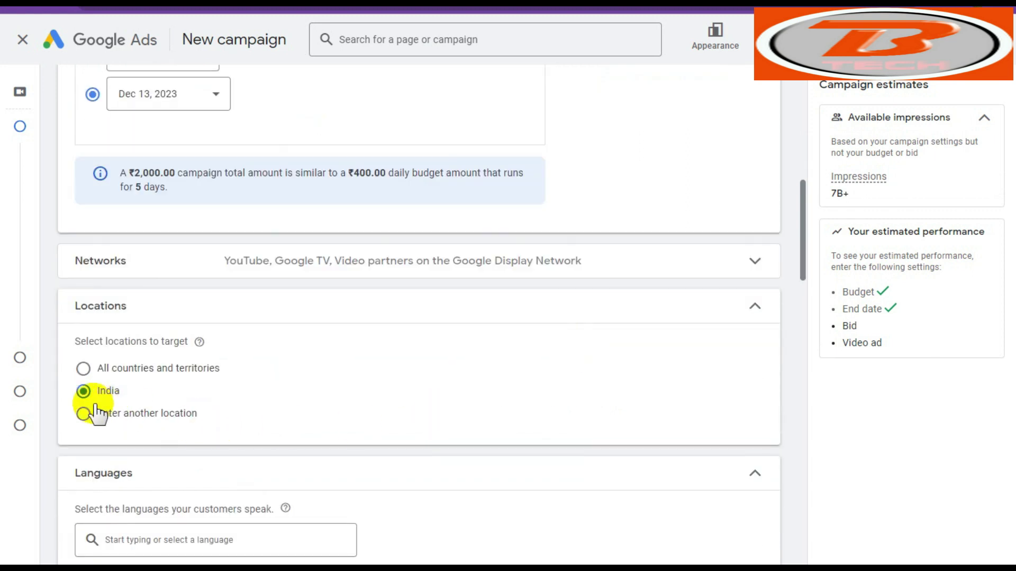
click(158, 418)
scroll(233, 424, down, 2)
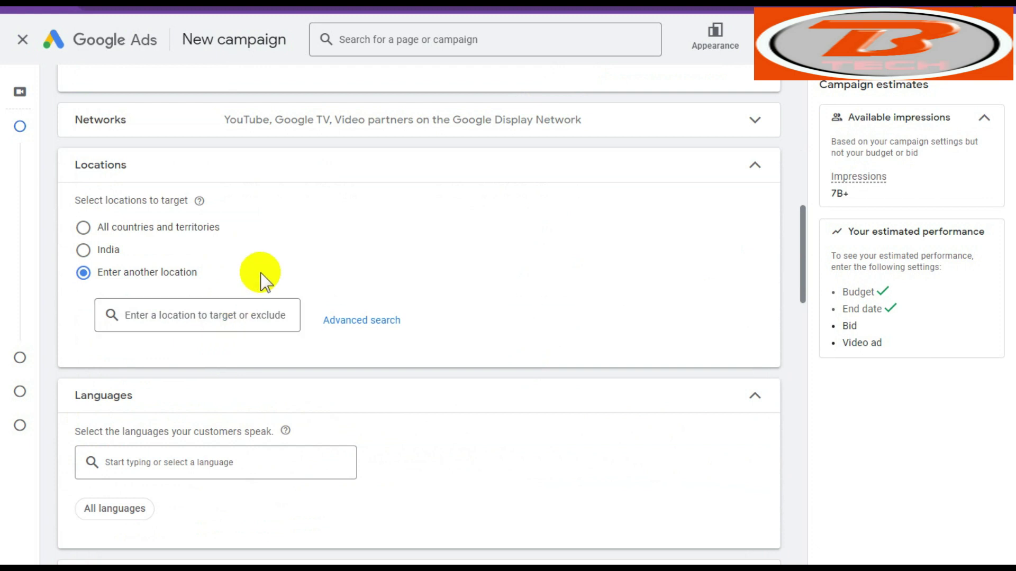
text(u)
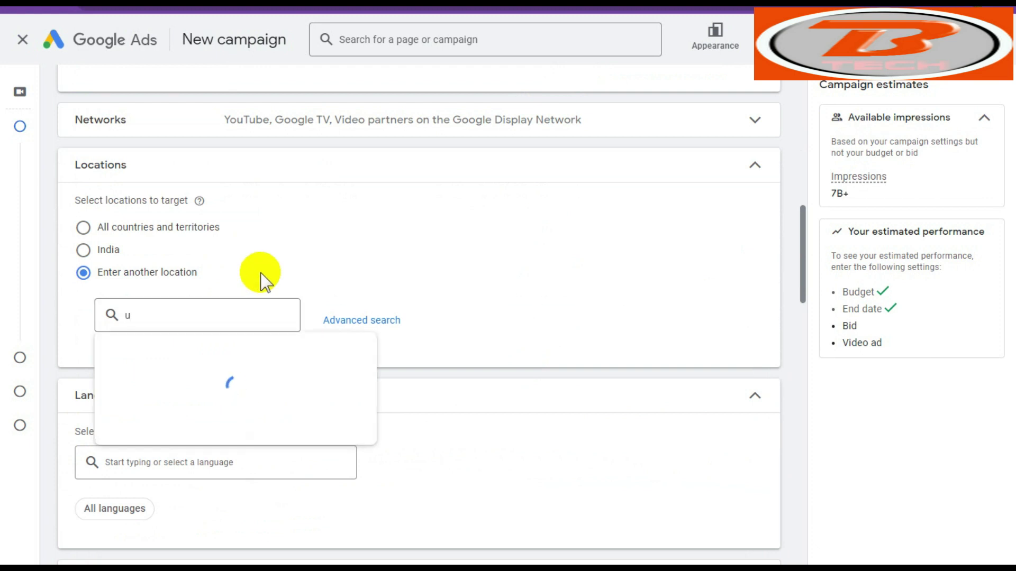
text(nited)
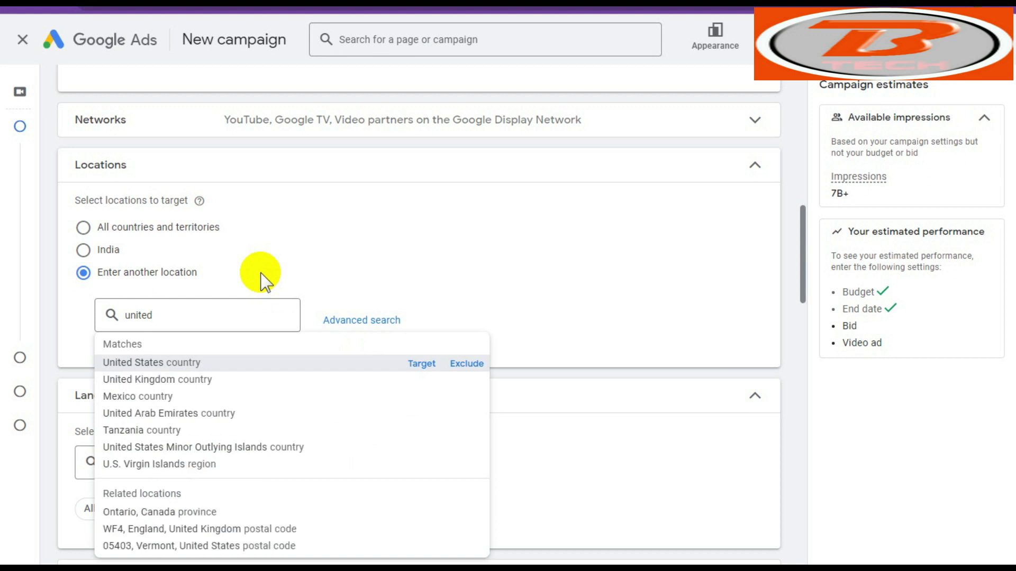
click(201, 329)
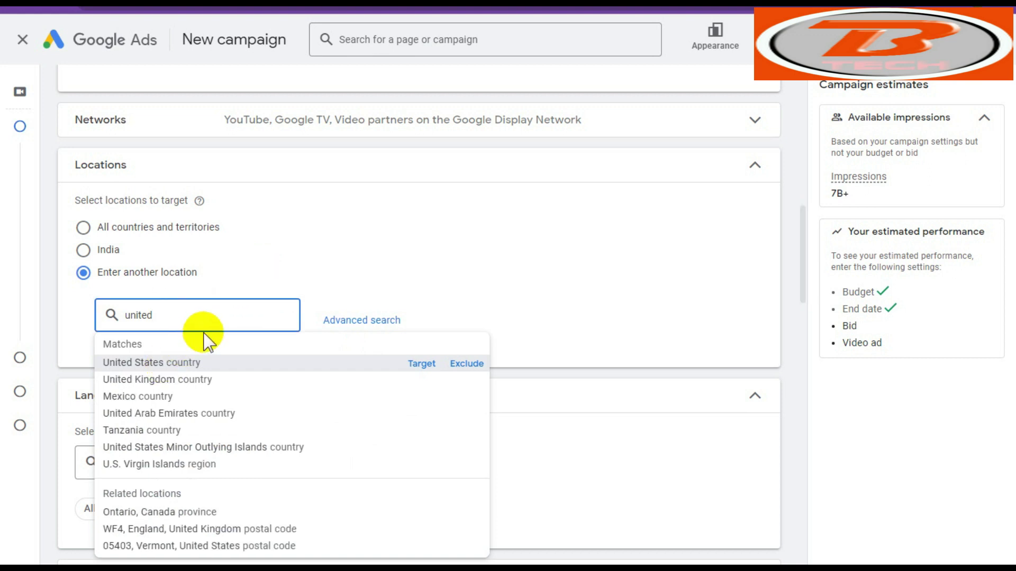
key(Return)
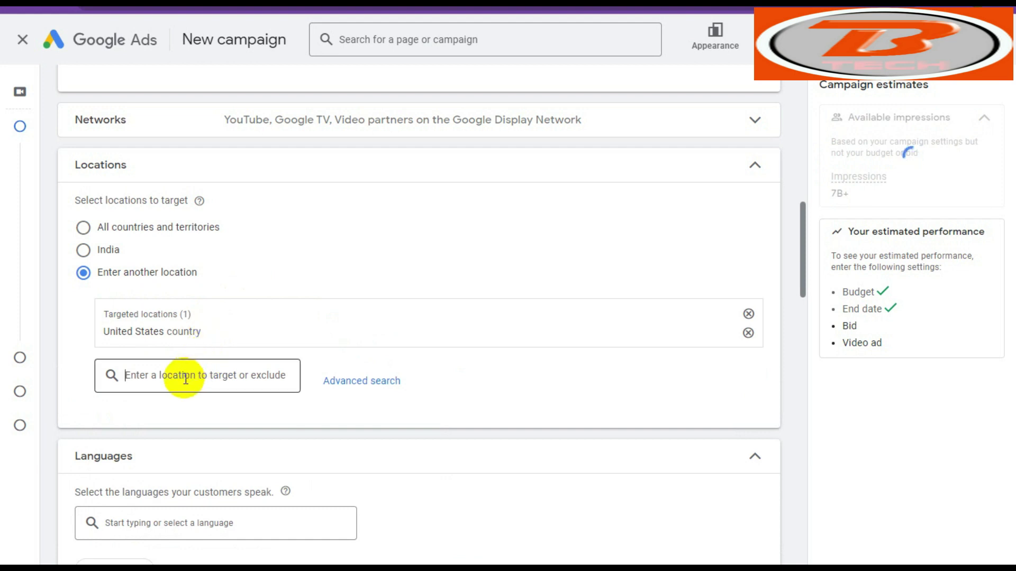
Step: Add the United Kingdom and the United Arab Emirates to the campaign's targeted locations
text(un)
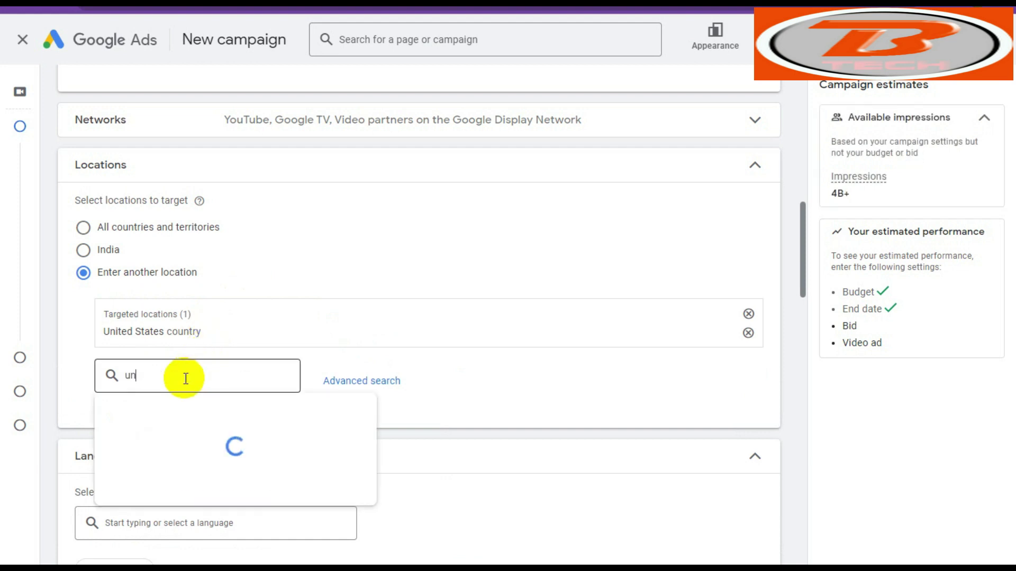
text(ited king)
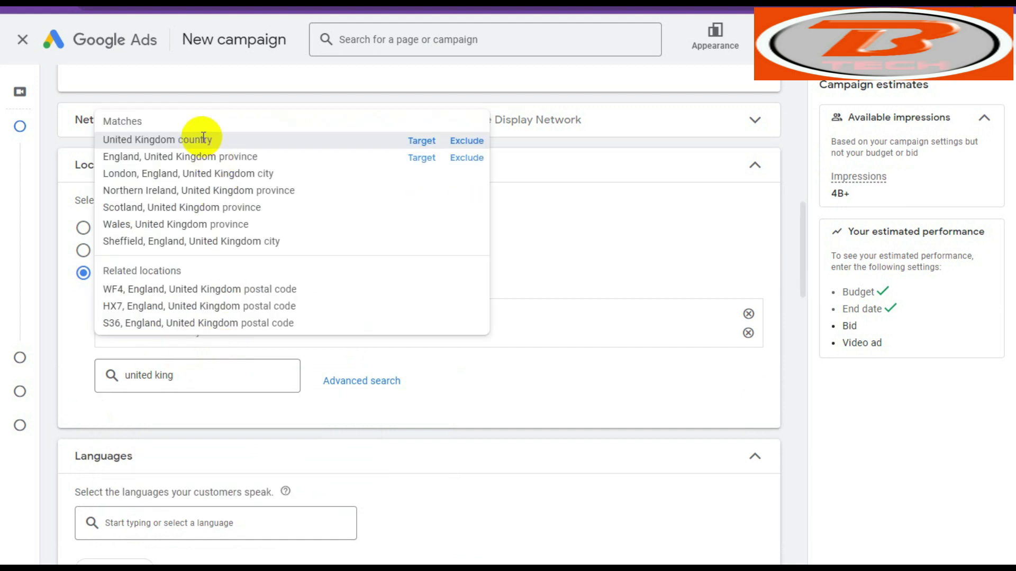
click(227, 143)
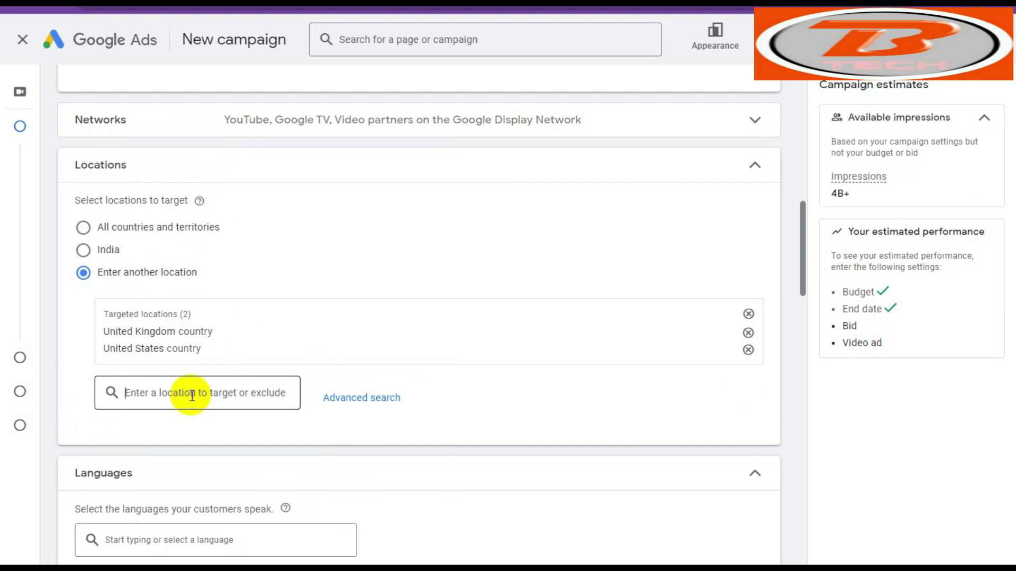
text(united a)
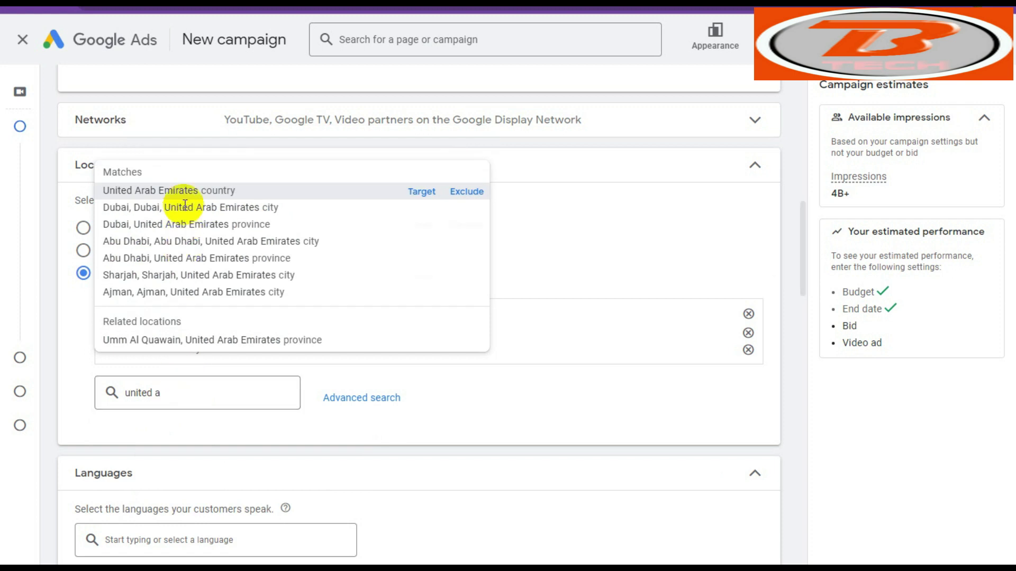
click(178, 192)
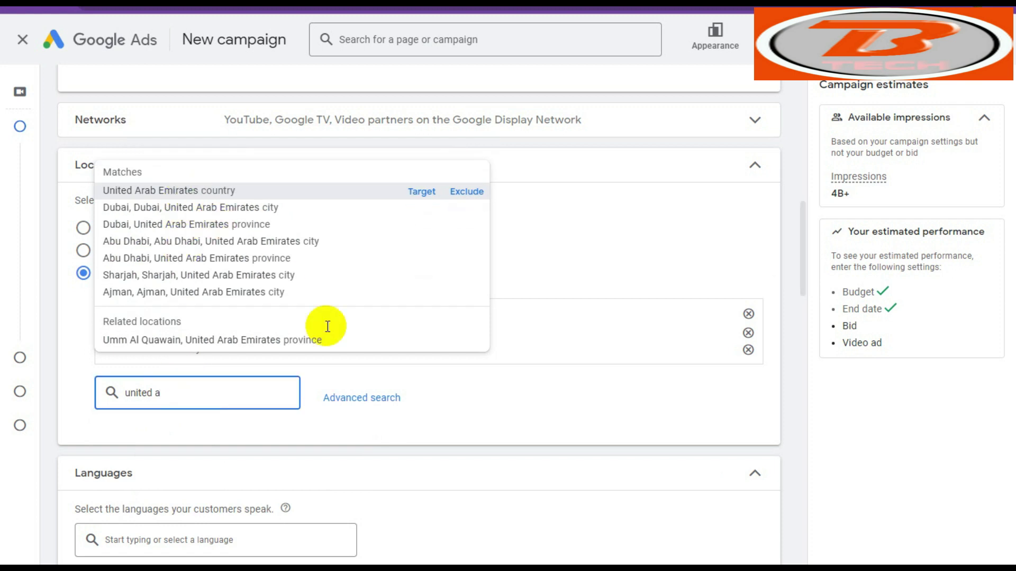
Step: Keep the remaining campaign and ad group settings at their defaults and start creating a new video for the ad in a few steps
scroll(483, 390, down, 4)
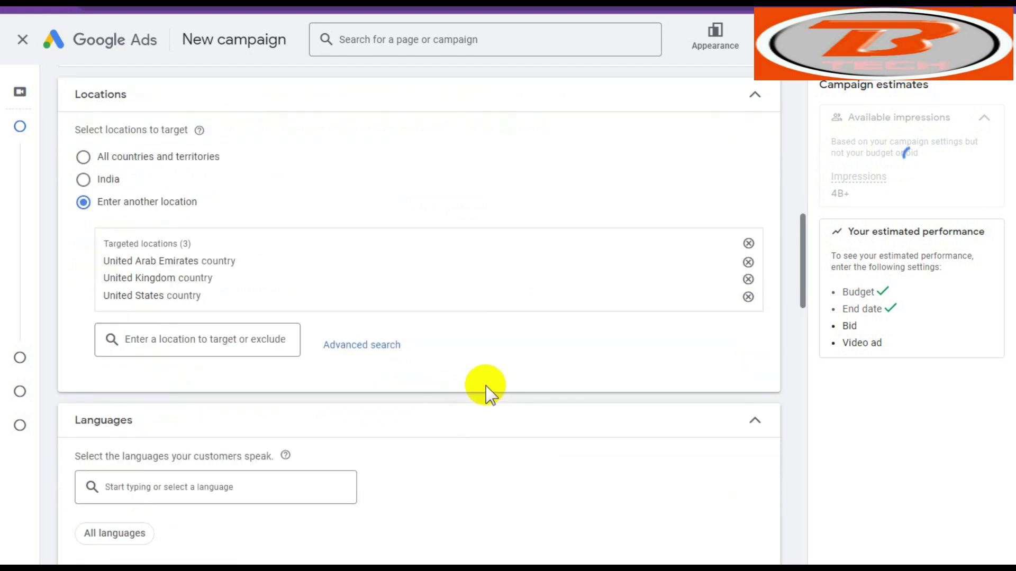
scroll(488, 394, down, 1)
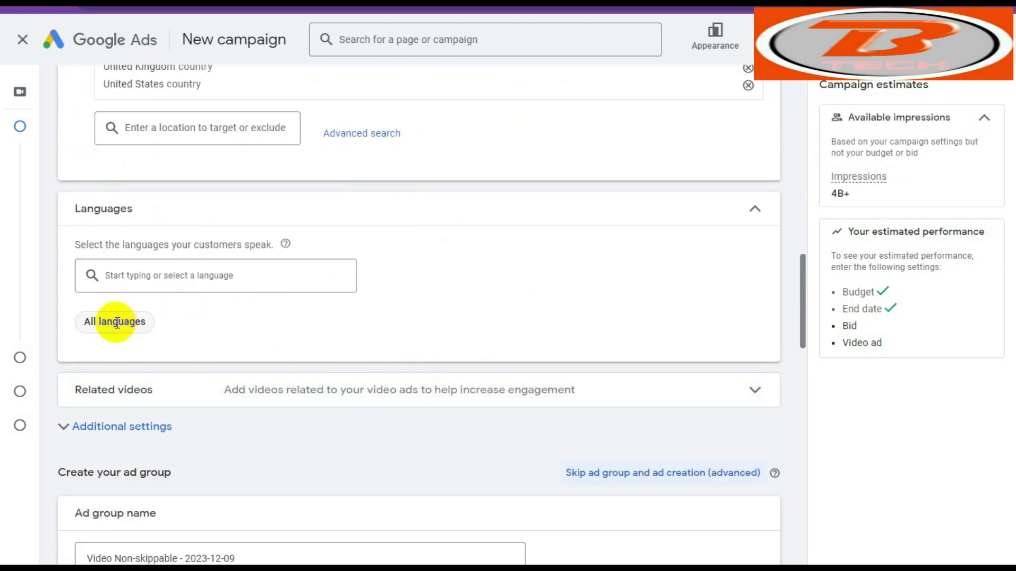
scroll(269, 347, down, 2)
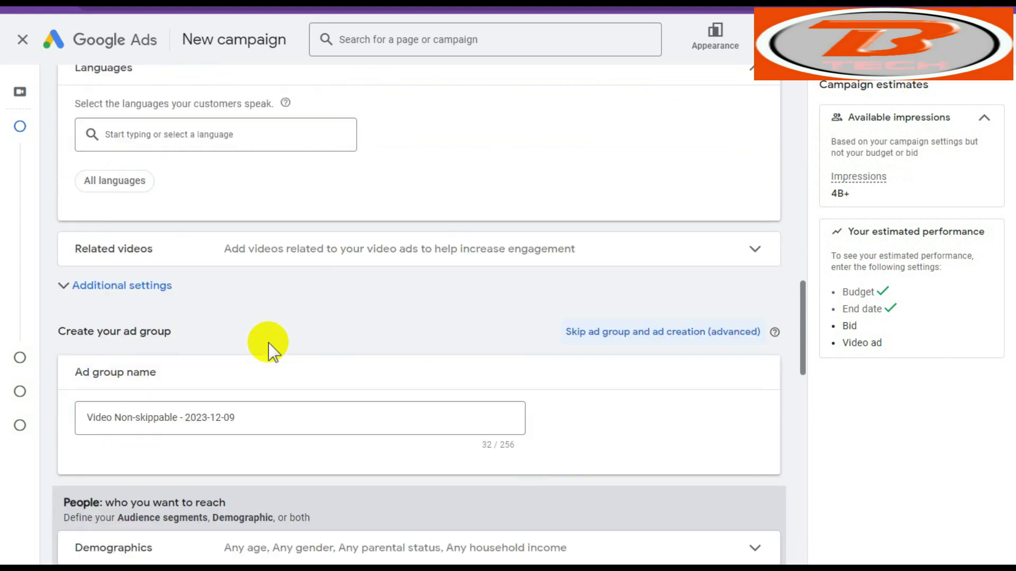
scroll(325, 349, down, 2)
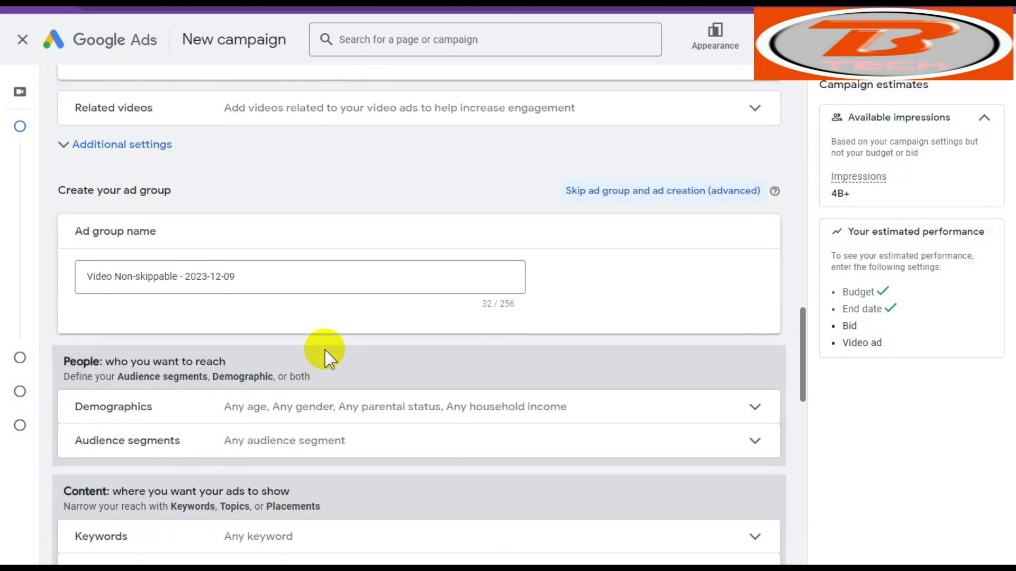
scroll(326, 349, down, 5)
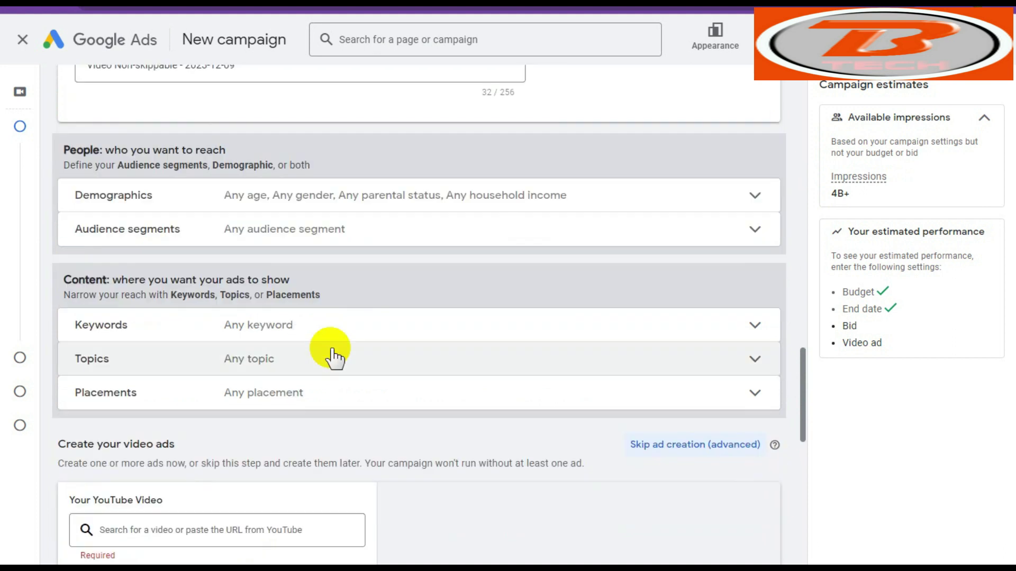
scroll(332, 354, down, 3)
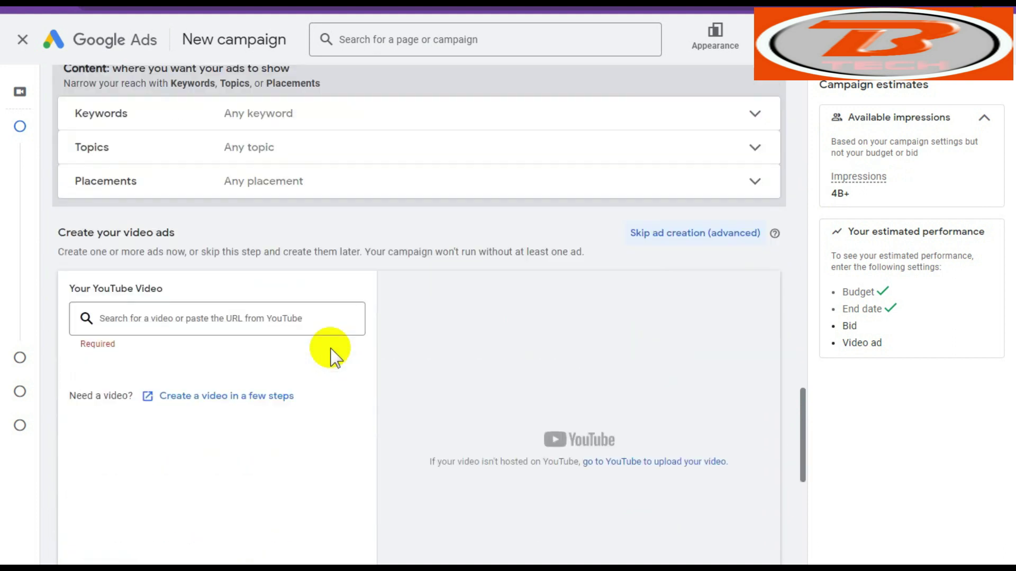
scroll(332, 353, down, 2)
scroll(331, 353, up, 2)
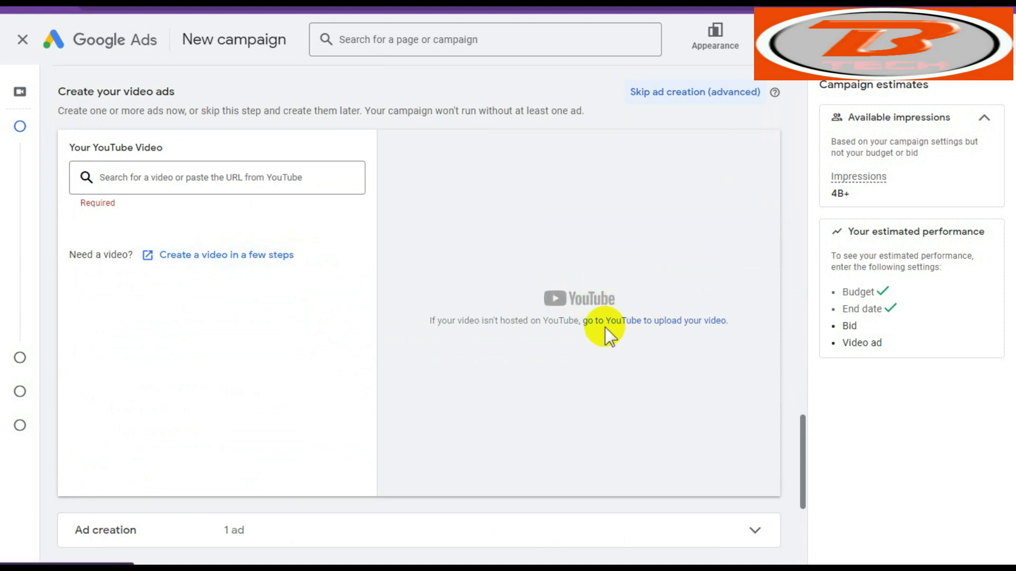
click(255, 258)
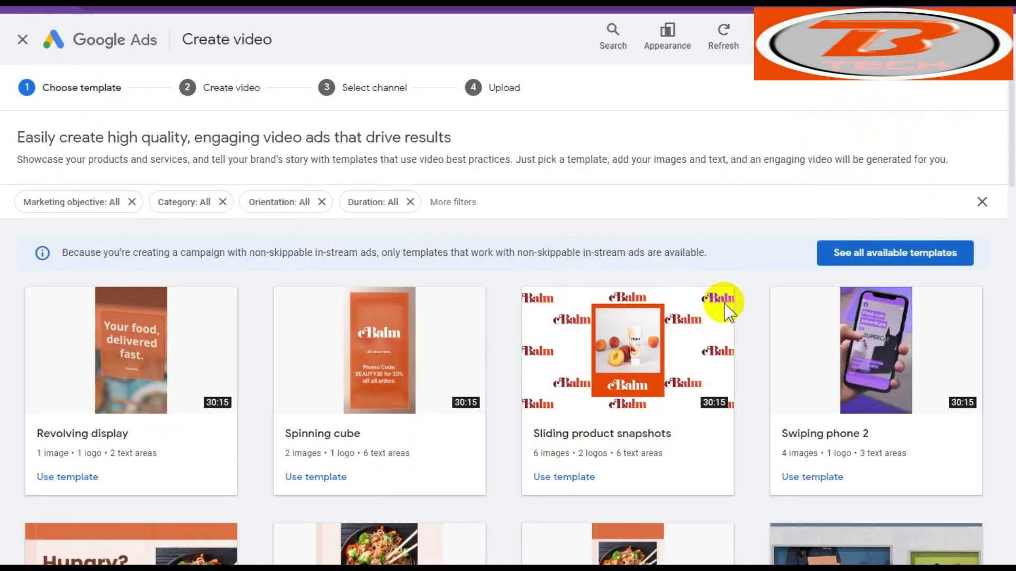
Step: Browse the video templates and use the Swiping phone 2 template for the ad video
scroll(795, 335, down, 1)
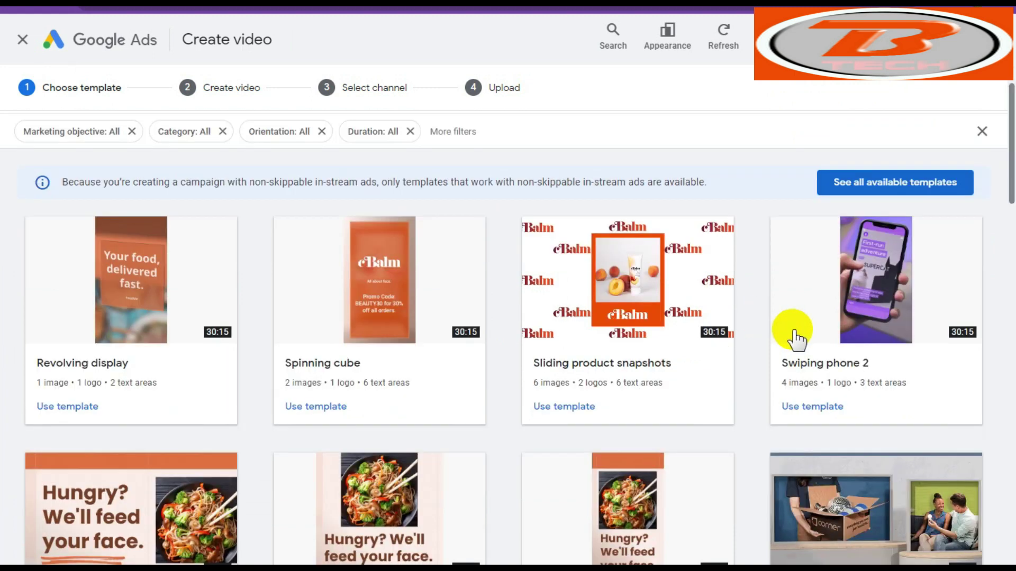
scroll(795, 334, down, 3)
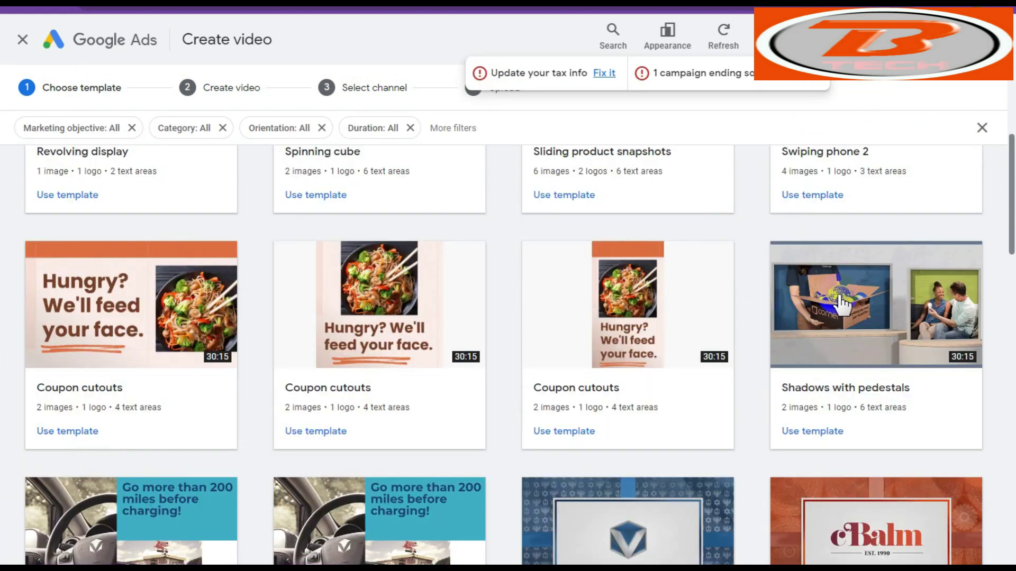
scroll(845, 304, up, 3)
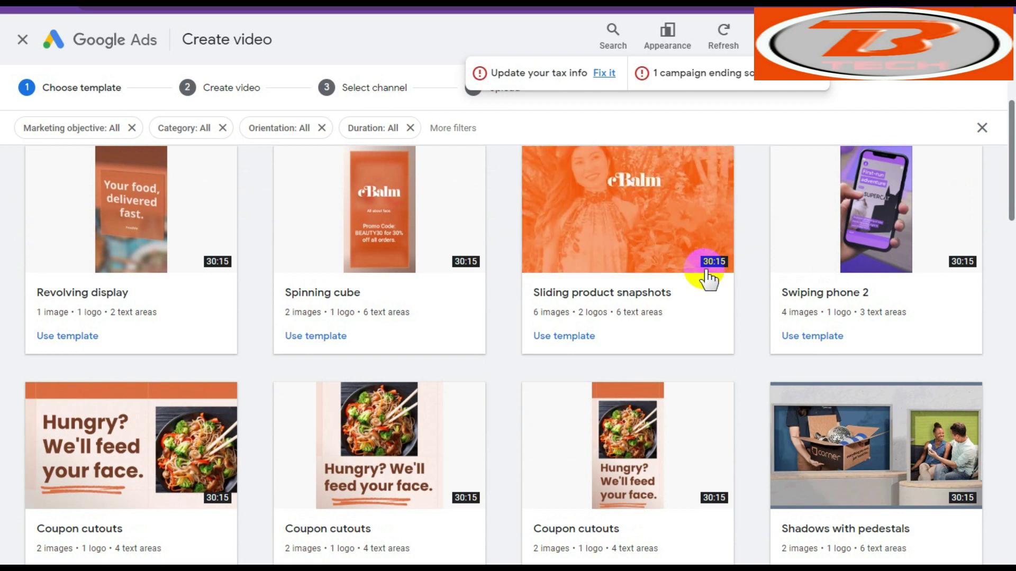
click(846, 192)
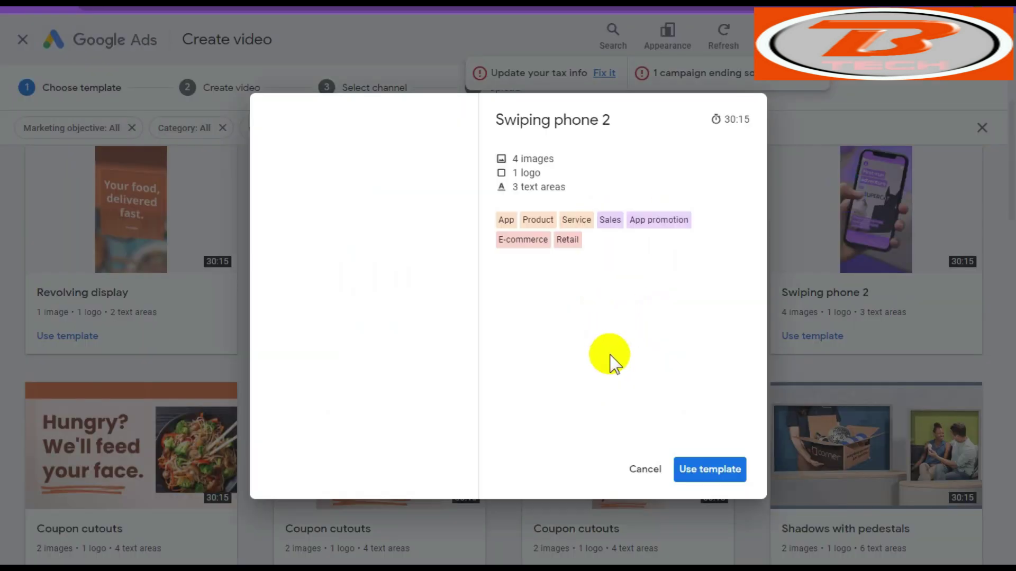
click(712, 468)
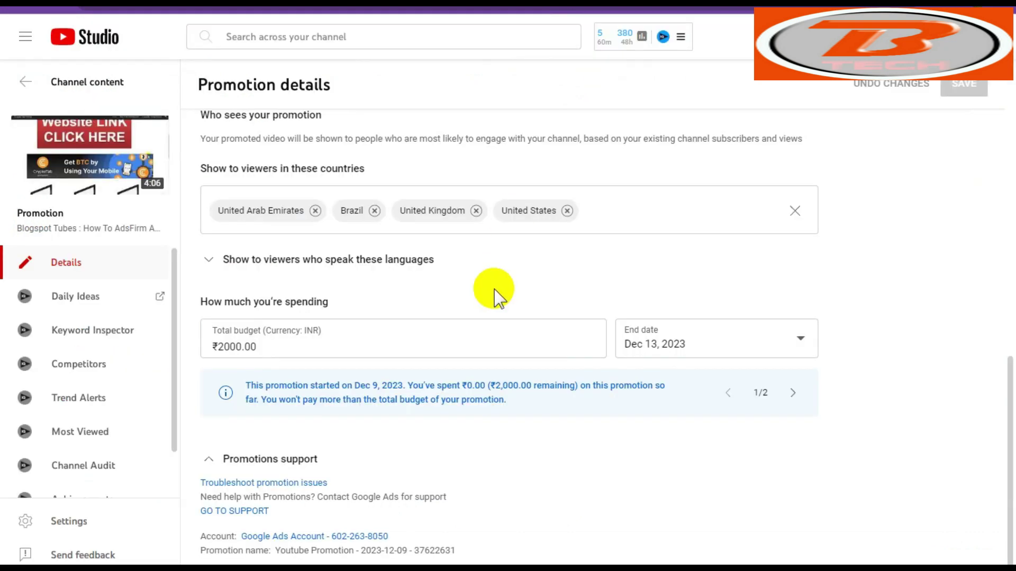
Step: Copy the promotion headline from the promotion details in YouTube Studio into scene 1's Text 1 in Google Ads
scroll(507, 306, up, 4)
scroll(522, 320, up, 5)
click(410, 371)
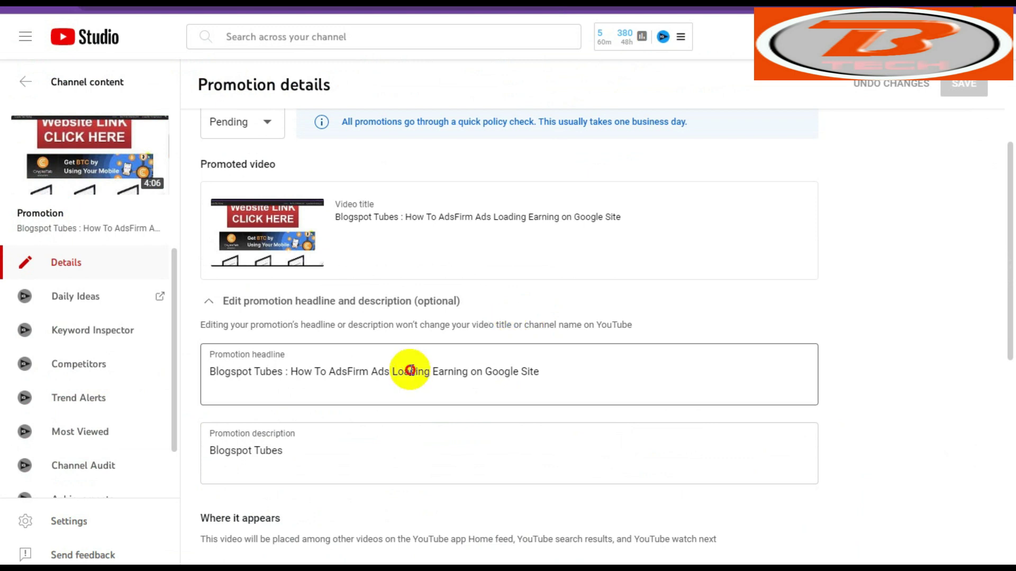
triple_click(410, 370)
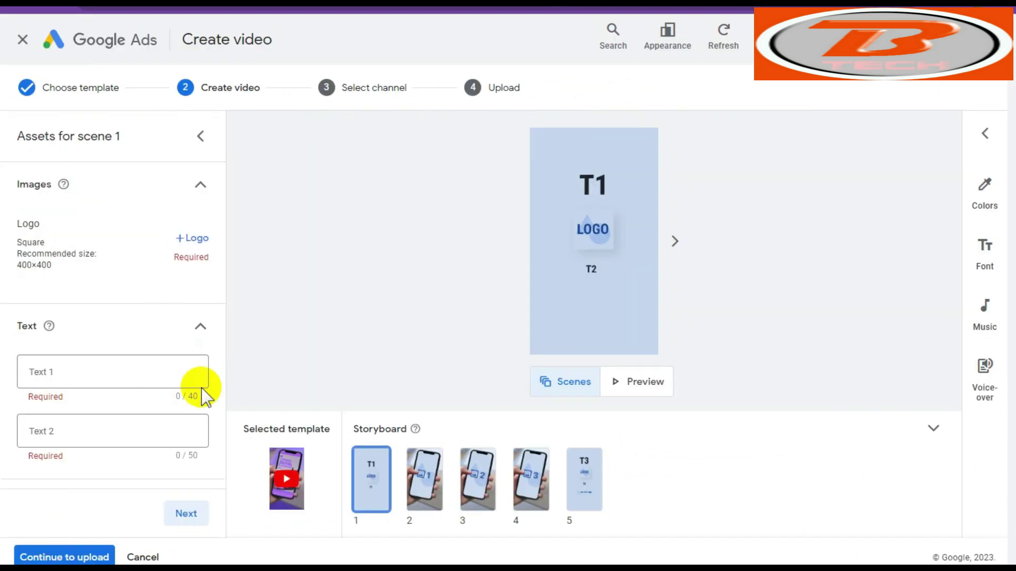
click(55, 373)
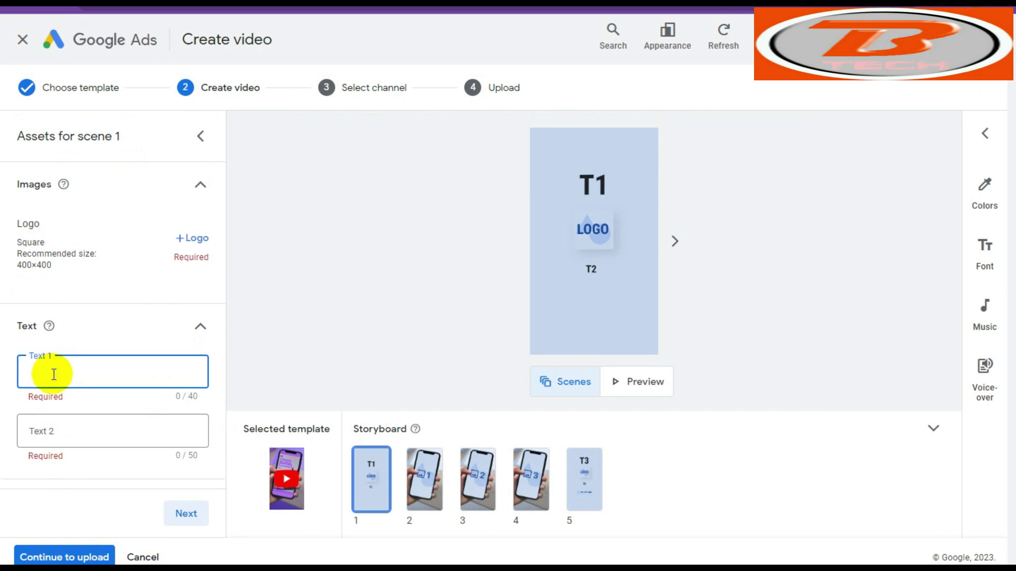
text(...sFirm Ads Loading Earning on Google Site)
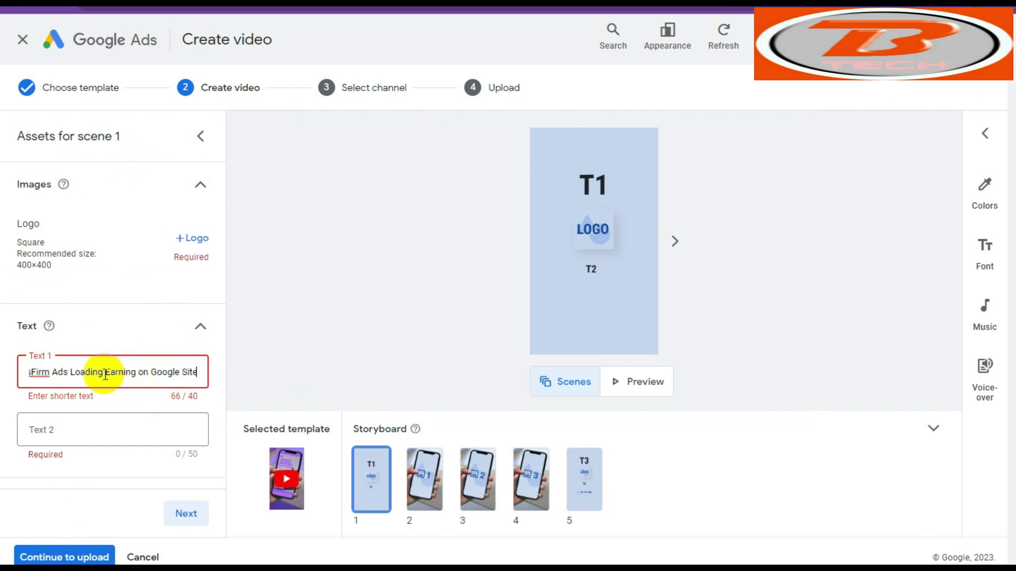
Step: Shorten scene 1's Text 1 to "Ads Loading Earning on Google Site"
click(51, 372)
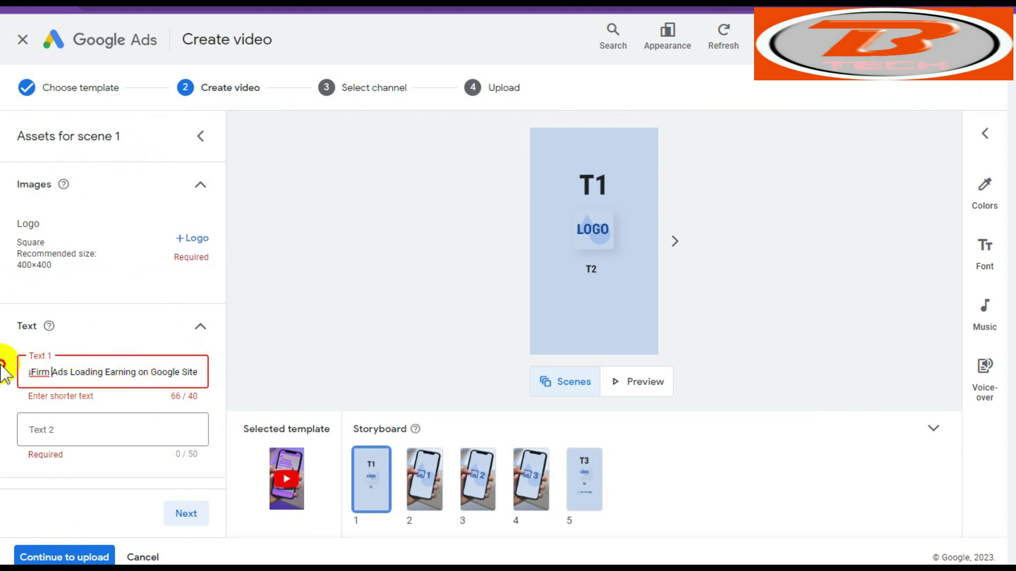
text(How)
key(shift+Home)
text(Blogspot)
key(BackSpace)
key(BackSpace)
key(BackSpace)
key(BackSpace)
key(BackSpace)
key(BackSpace)
key(BackSpace)
key(BackSpace)
key(BackSpace)
Step: Enter "Blogspot Tubes YouTube Channel" as scene 1's Text 2 and add the square orange B Tech logo
click(110, 427)
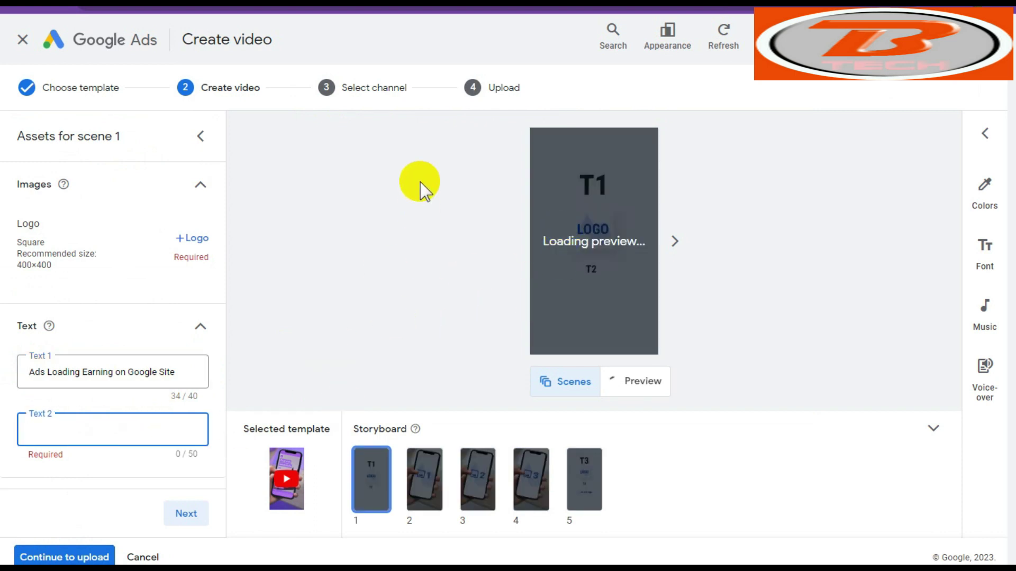
text(Blogspot Tubes YouTube Channel)
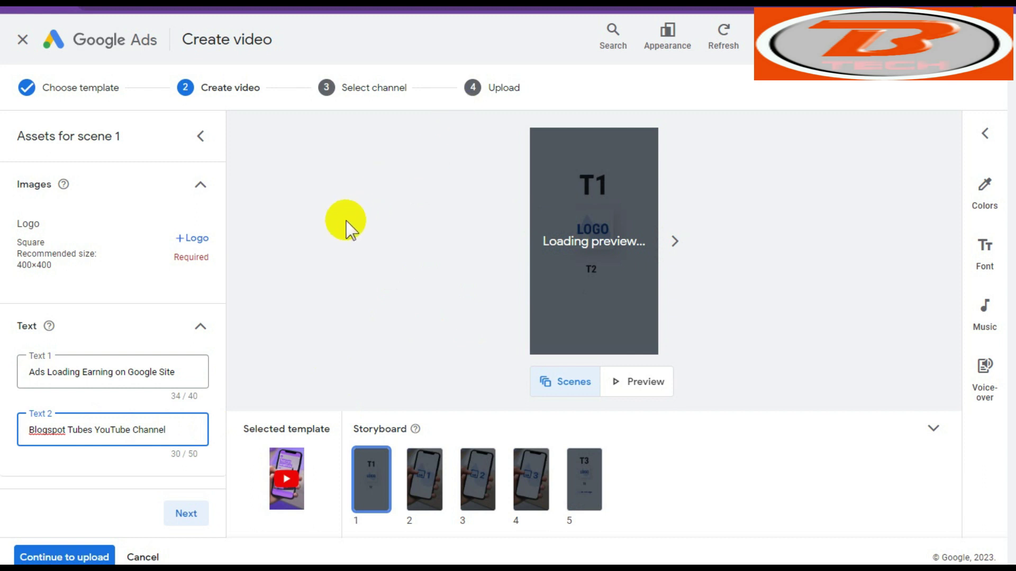
click(347, 222)
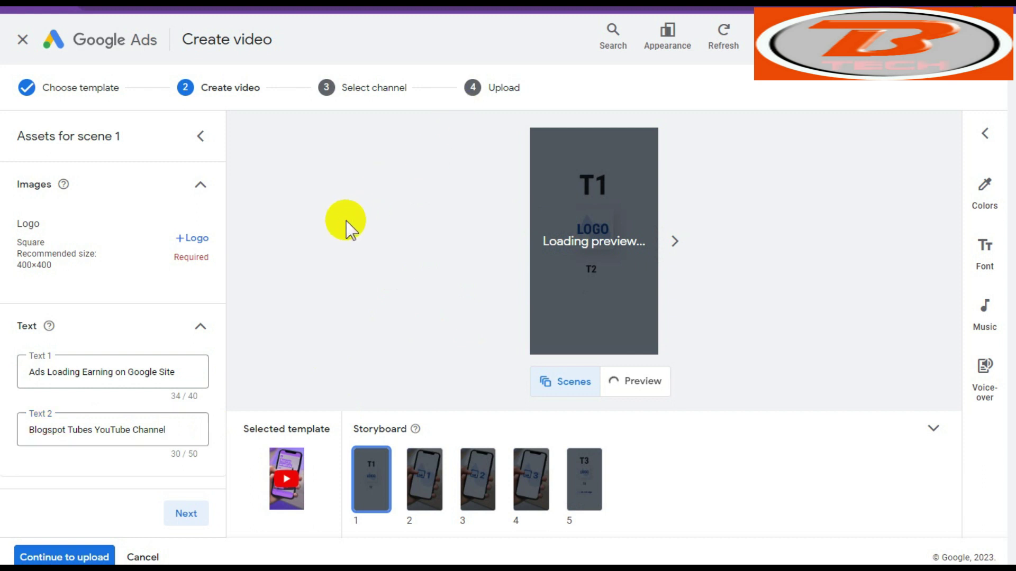
click(194, 243)
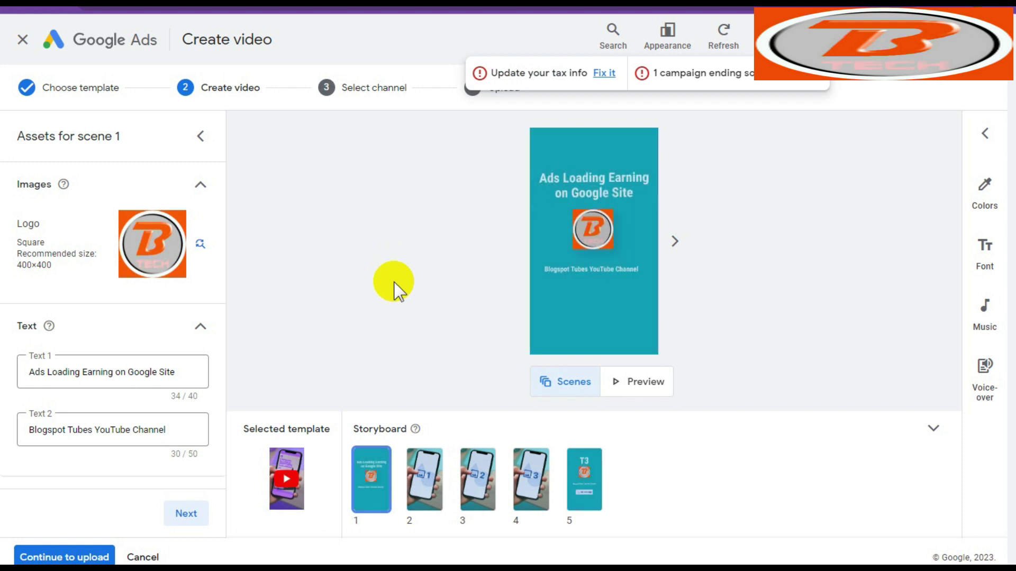
Step: Add the Blogspot Tubes channel screenshot as the phone image in scenes 2, 3 and 4, and proceed to scene 5
click(186, 512)
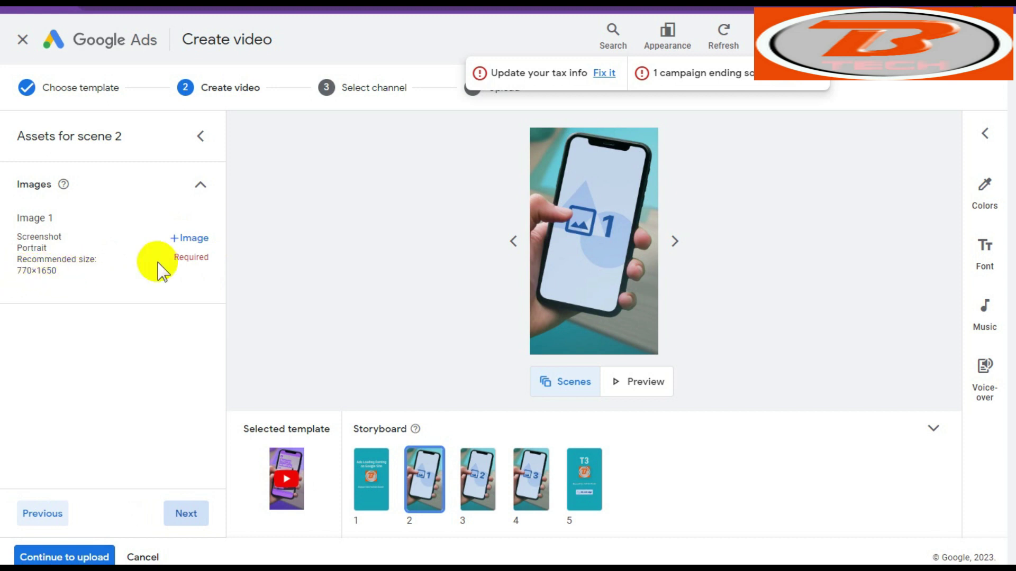
click(193, 238)
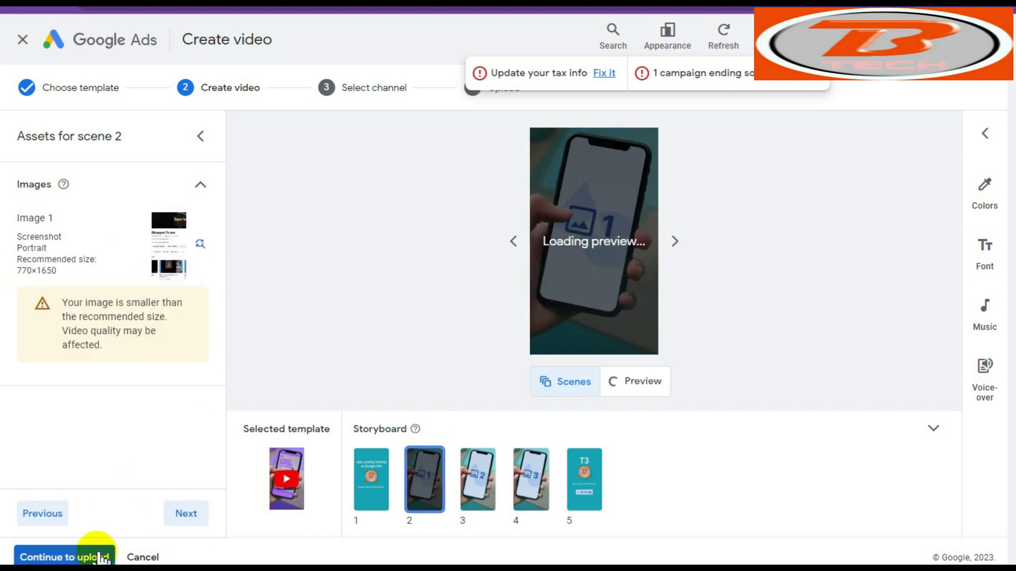
click(187, 514)
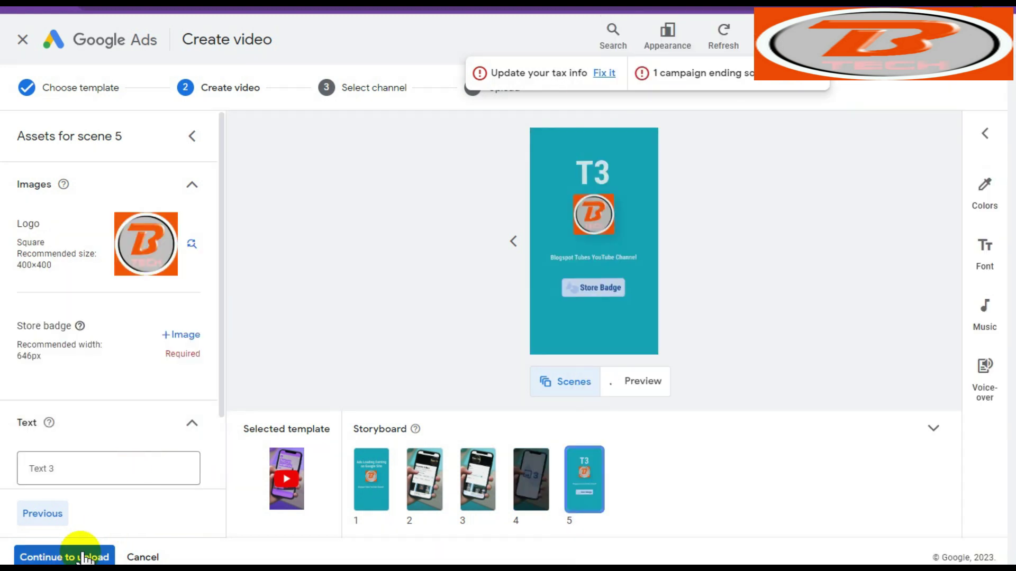
Step: Try to continue to upload, and add the square channel logo from the asset library as scene 5's store badge
click(82, 557)
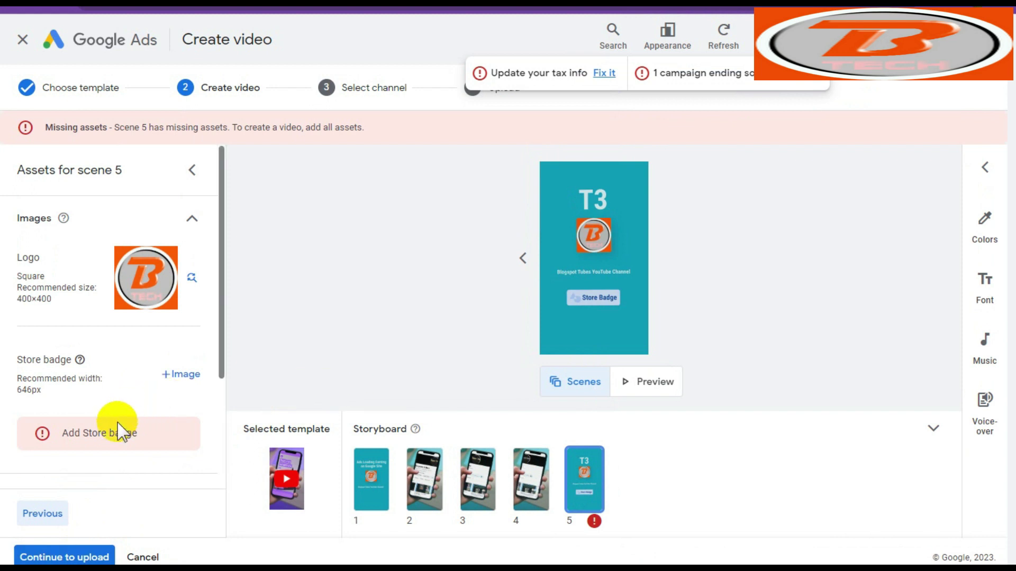
click(185, 375)
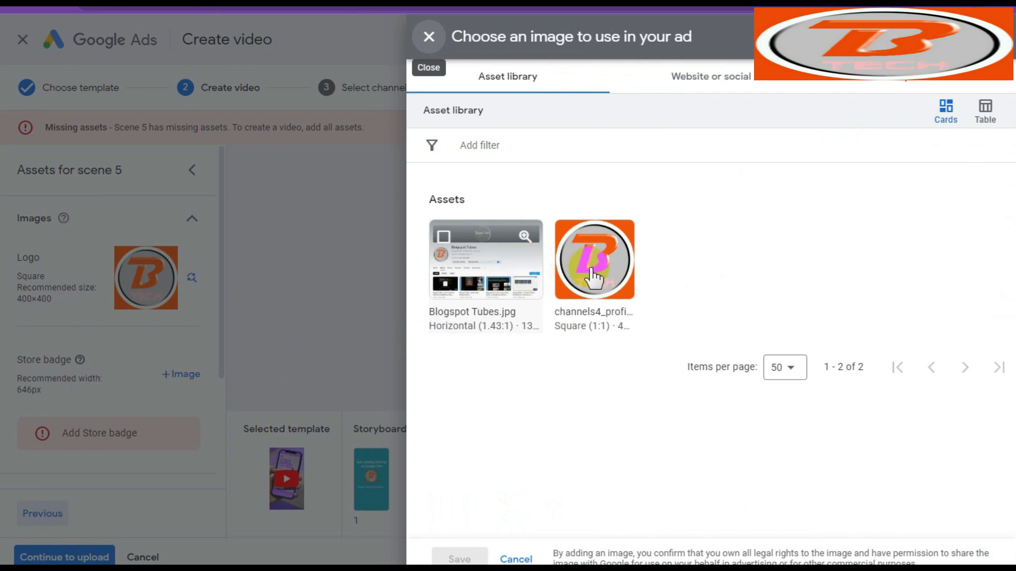
click(574, 271)
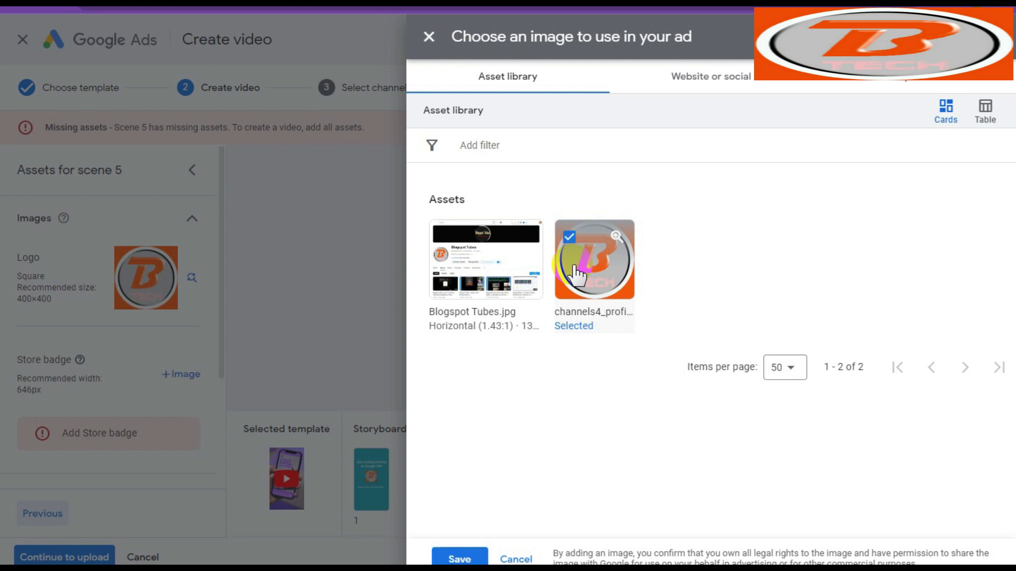
click(459, 558)
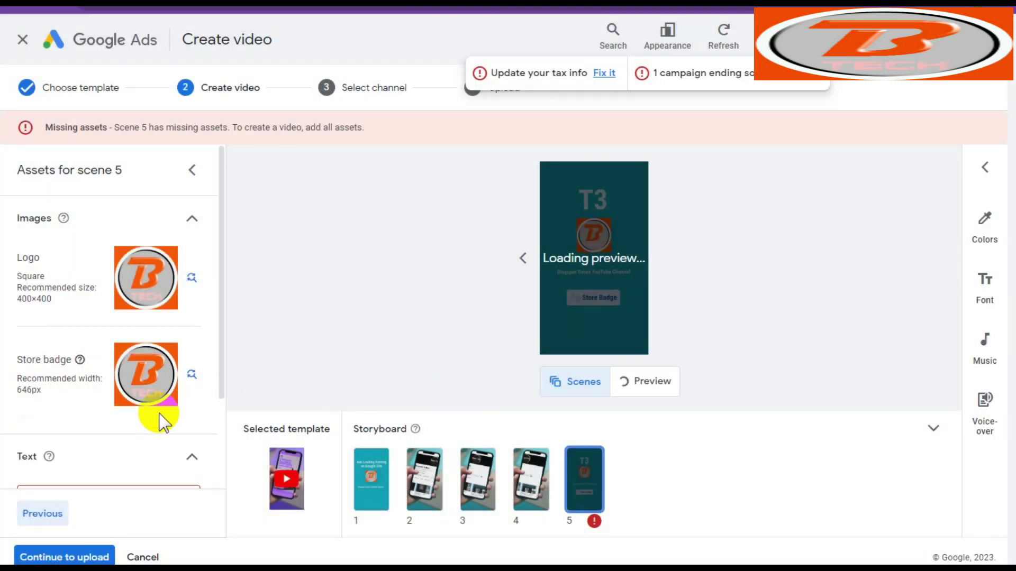
Step: Copy scene 5's Text 2, "Blogspot Tubes YouTube Channel", into its empty Text 3
scroll(182, 425, down, 2)
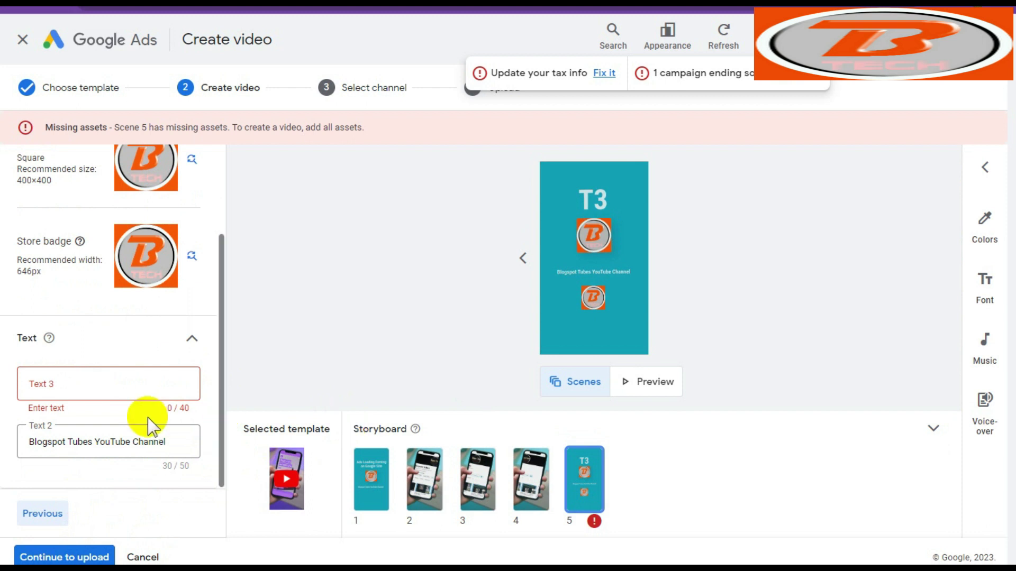
click(124, 385)
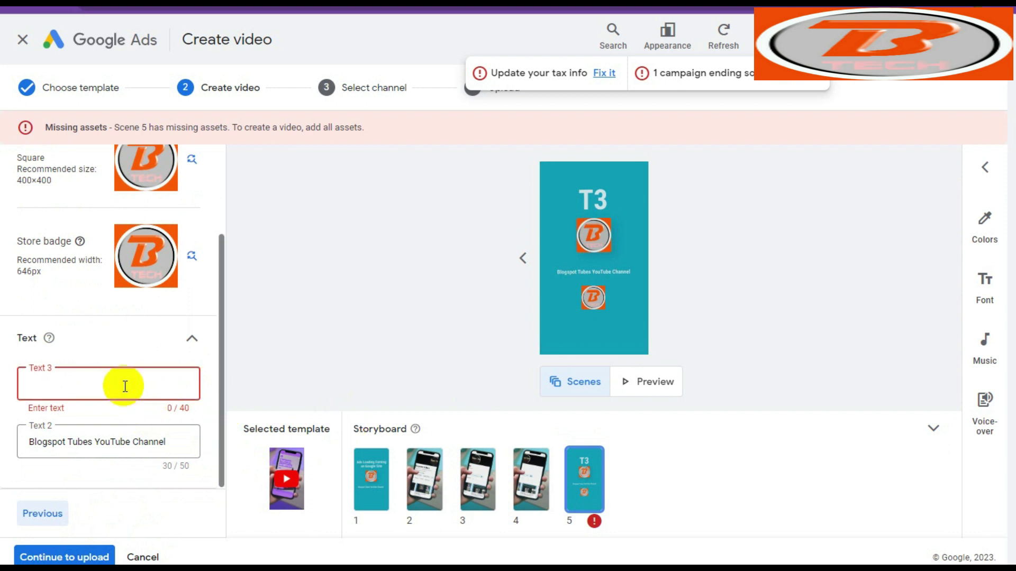
scroll(126, 386, up, 3)
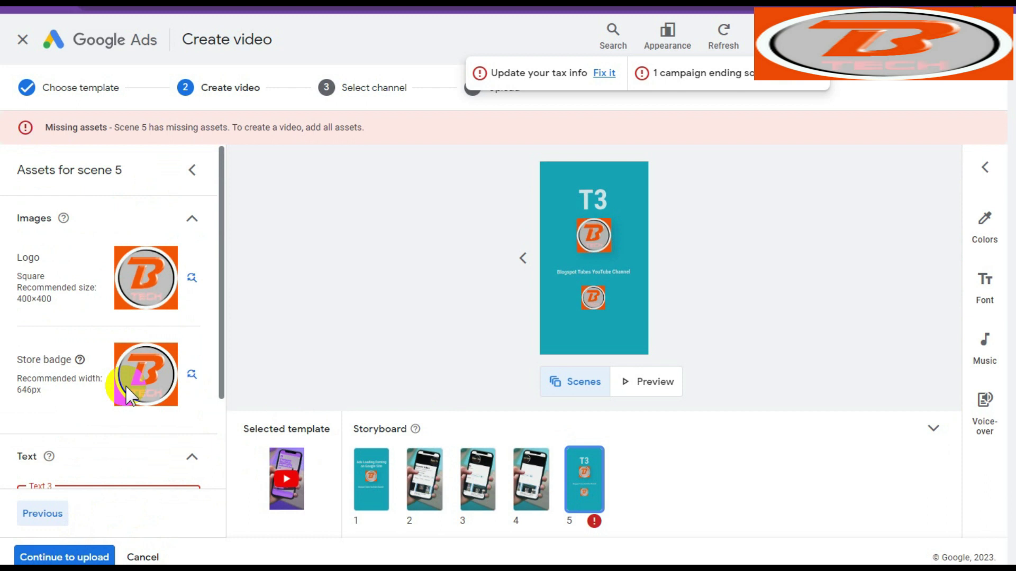
scroll(126, 386, down, 3)
click(118, 442)
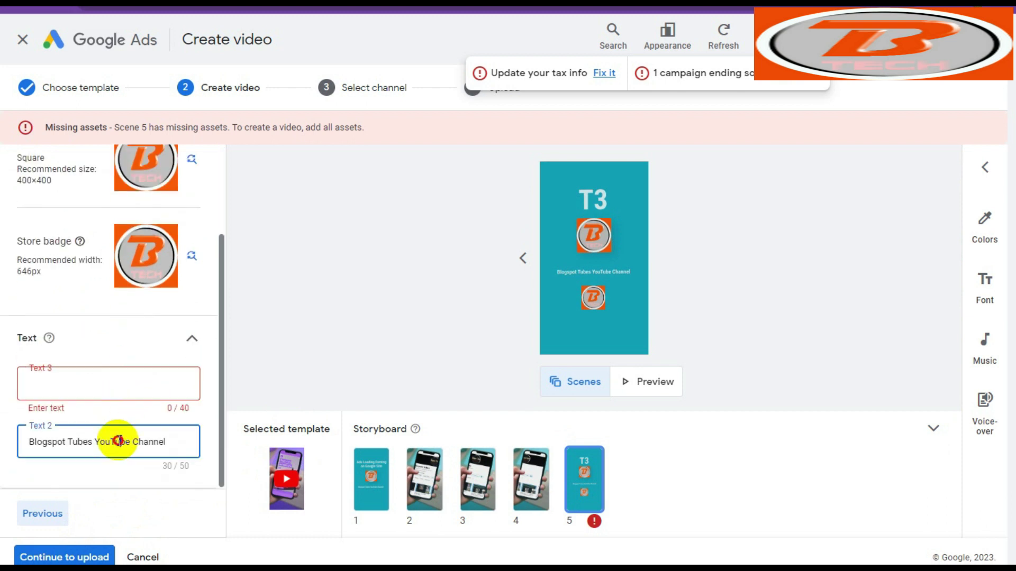
key(ctrl+a)
key(ctrl+c)
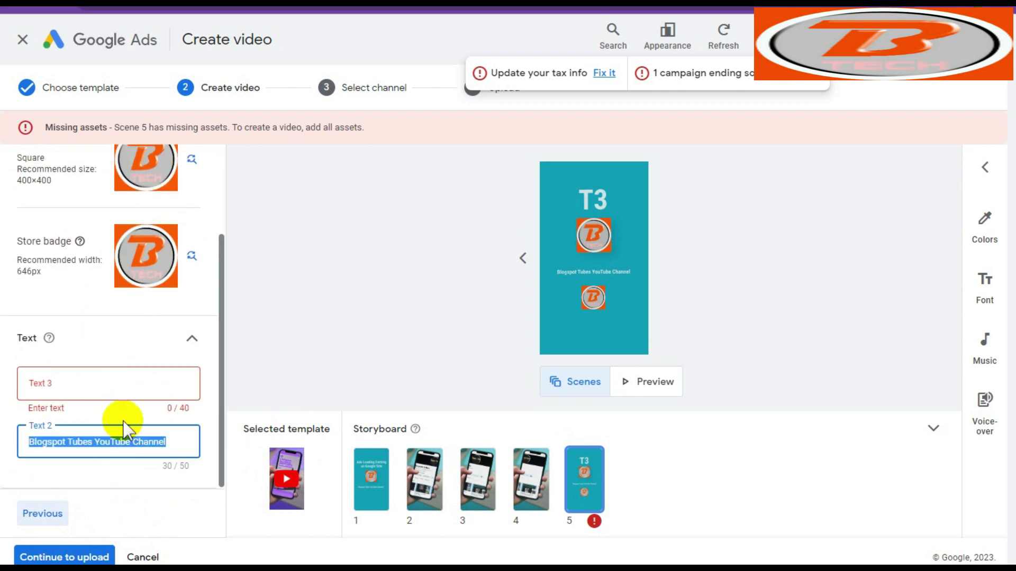
click(98, 382)
key(ctrl+v)
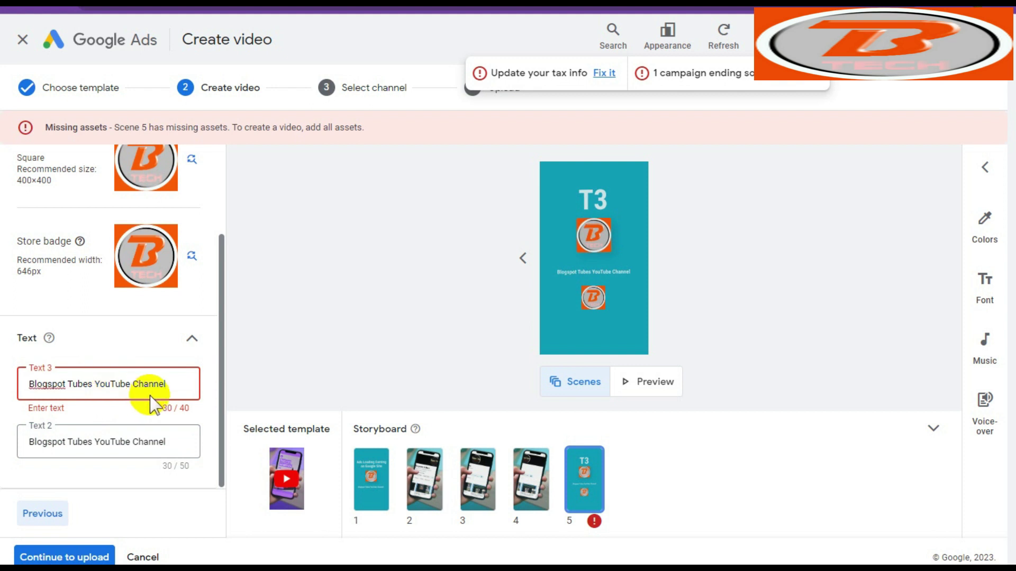
Step: Continue from the completed storyboard to the channel selection and upload the Swiping phone 2 video to YouTube
scroll(150, 405, up, 3)
scroll(149, 403, down, 3)
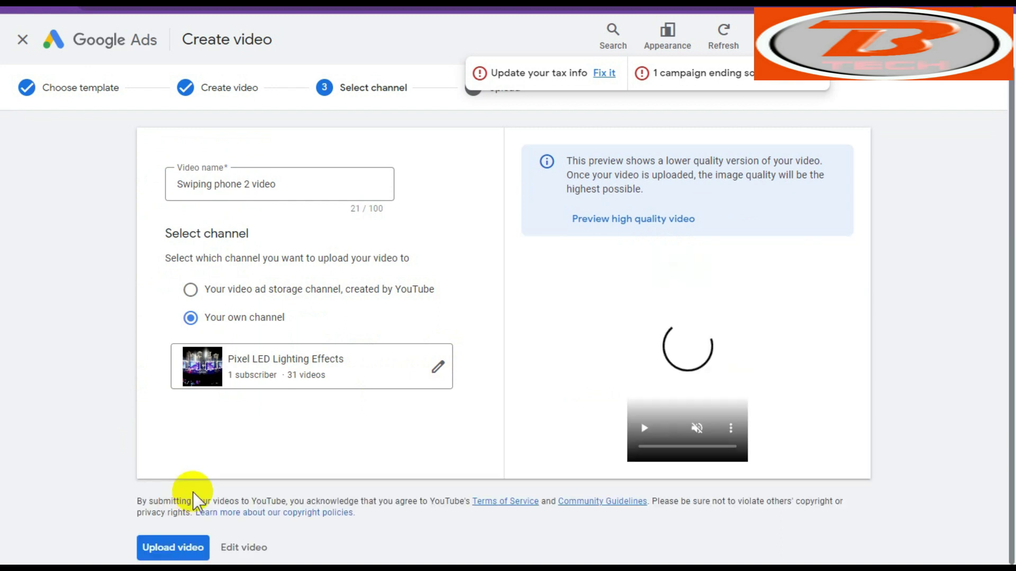
scroll(311, 463, down, 1)
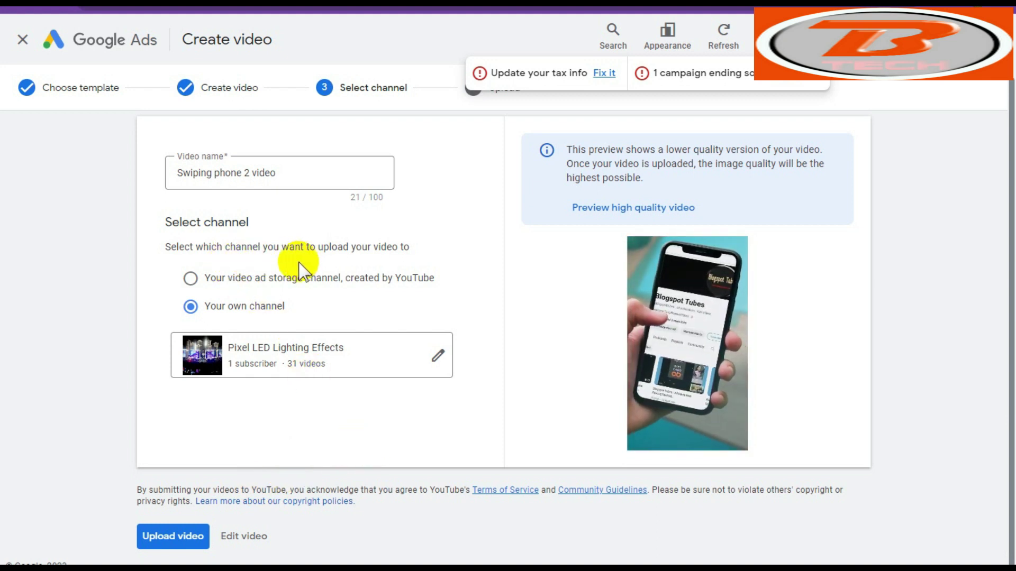
click(190, 278)
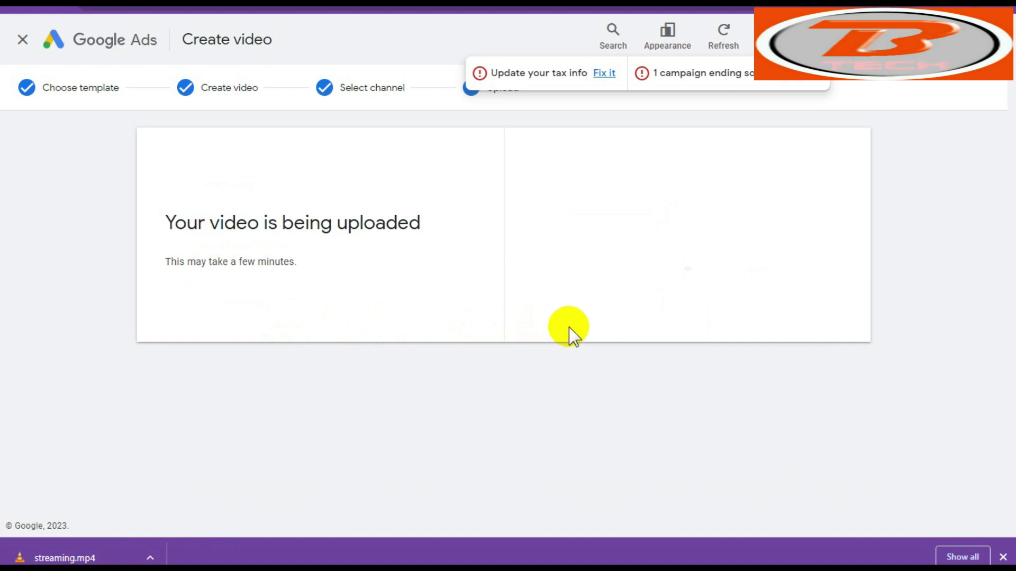
Step: Close the browser's downloads bar and dismiss the account notifications covering the upload page
right_click(682, 245)
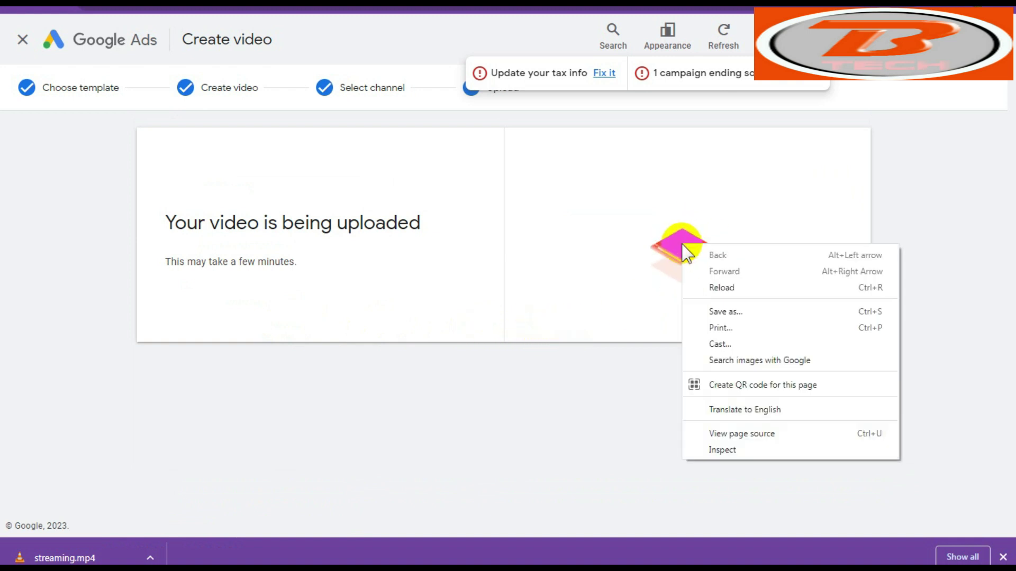
click(569, 419)
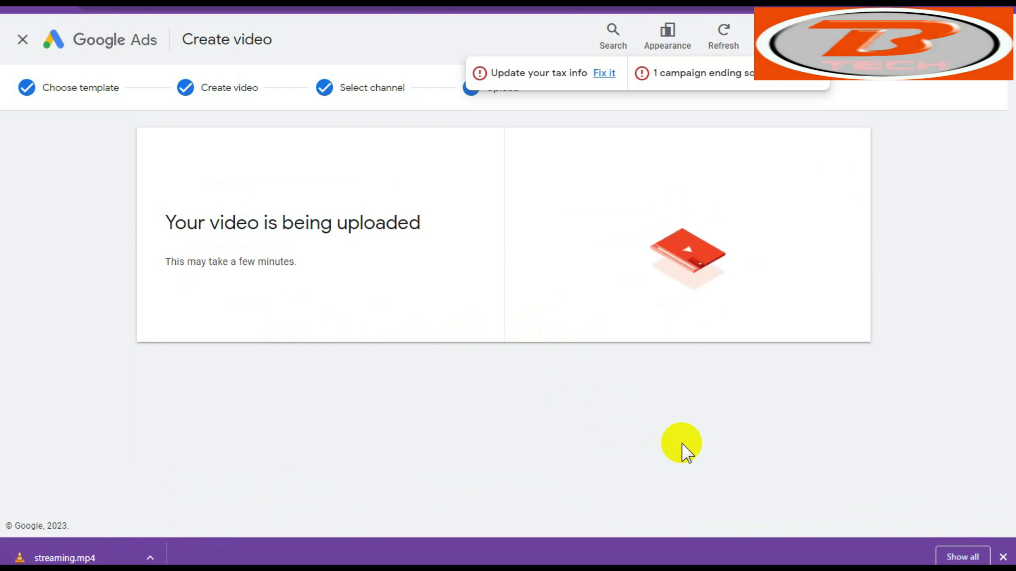
click(1003, 557)
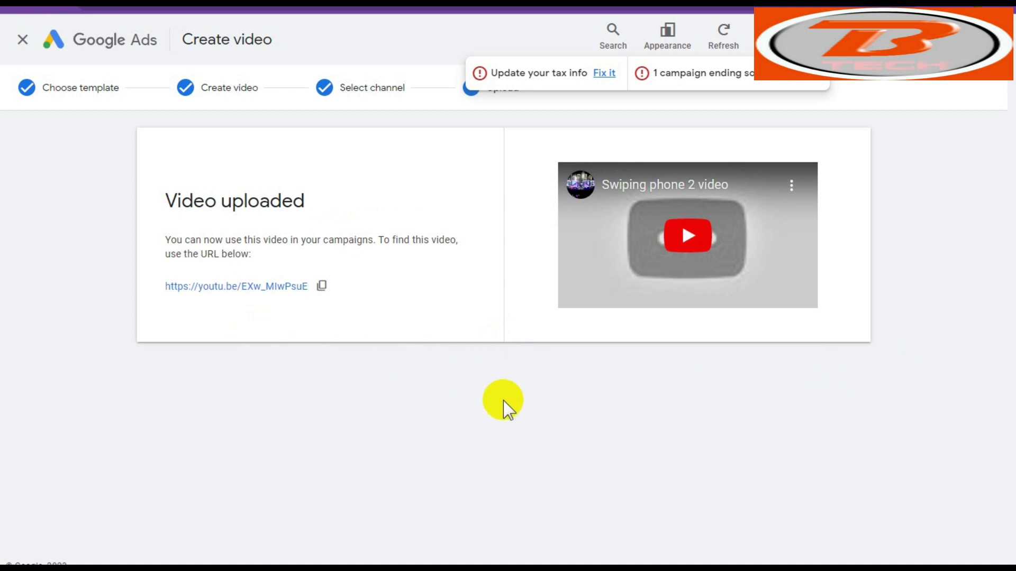
click(819, 89)
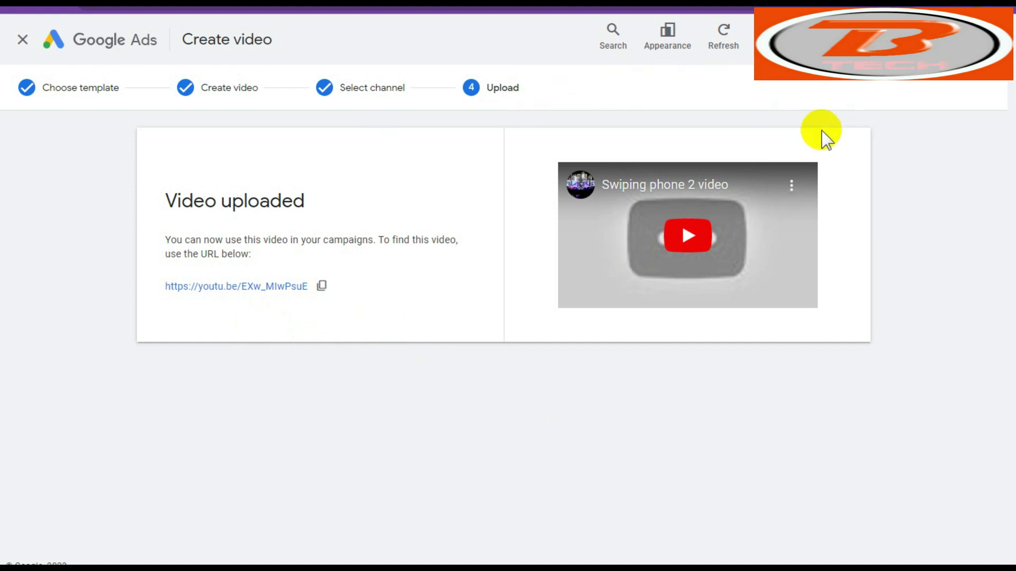
Step: Refresh the Create video page and look through the templates available for non-skippable in-stream ads
click(724, 38)
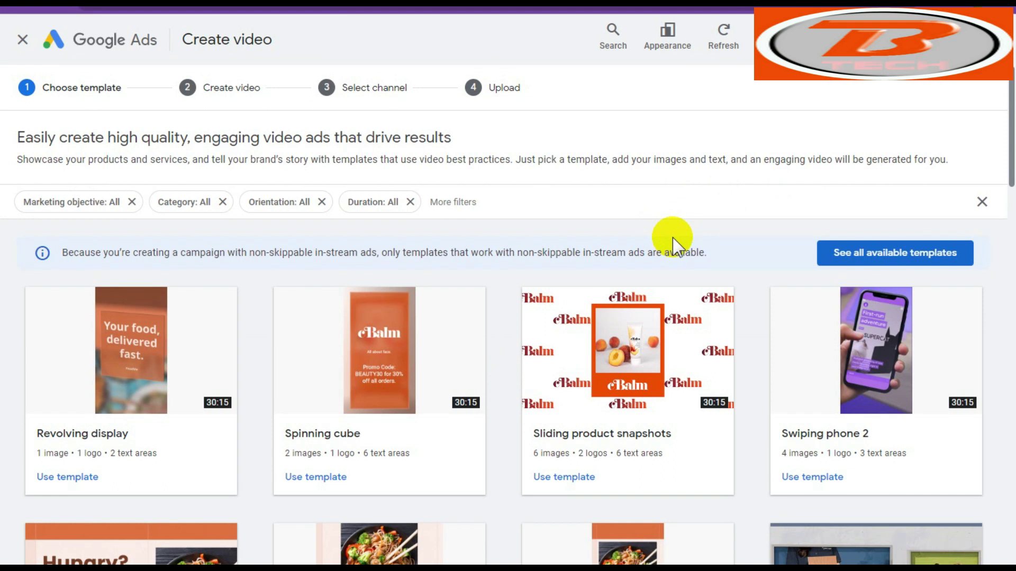
scroll(673, 246, down, 1)
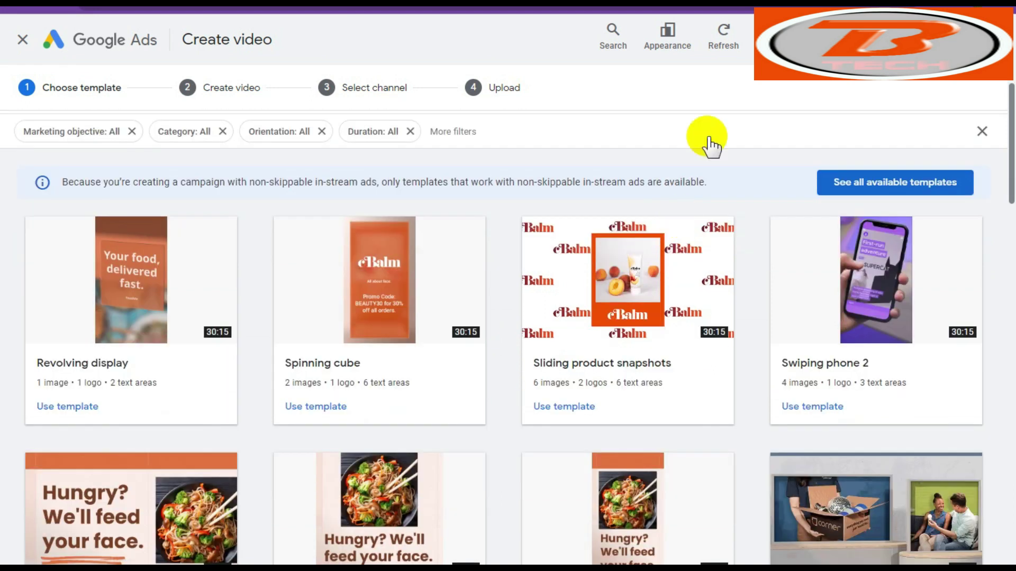
scroll(721, 118, down, 4)
scroll(721, 118, up, 5)
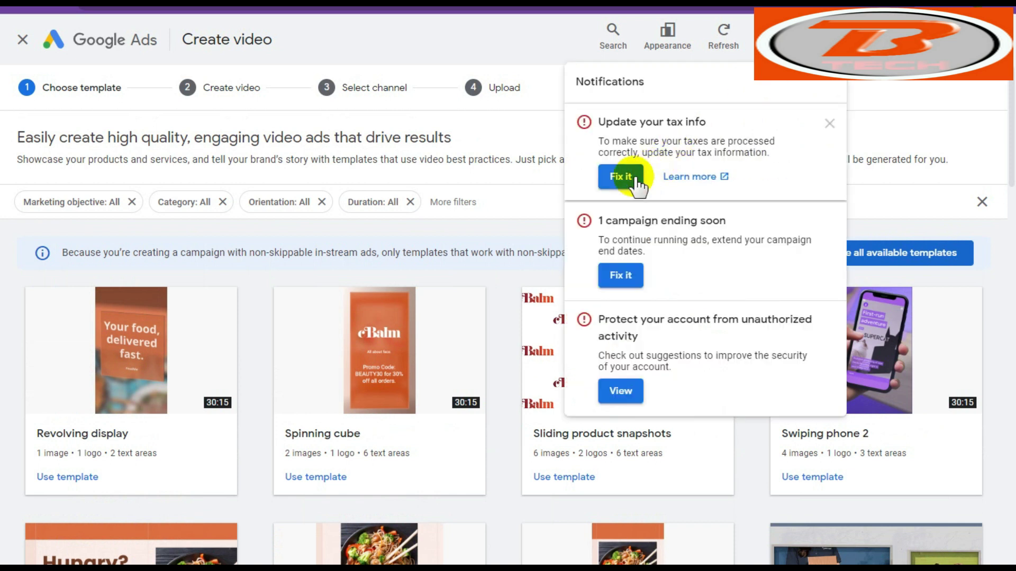
Step: Open the fix for the campaign ending soon and check the campaign list and settings, closing the workspace filters tour
click(631, 179)
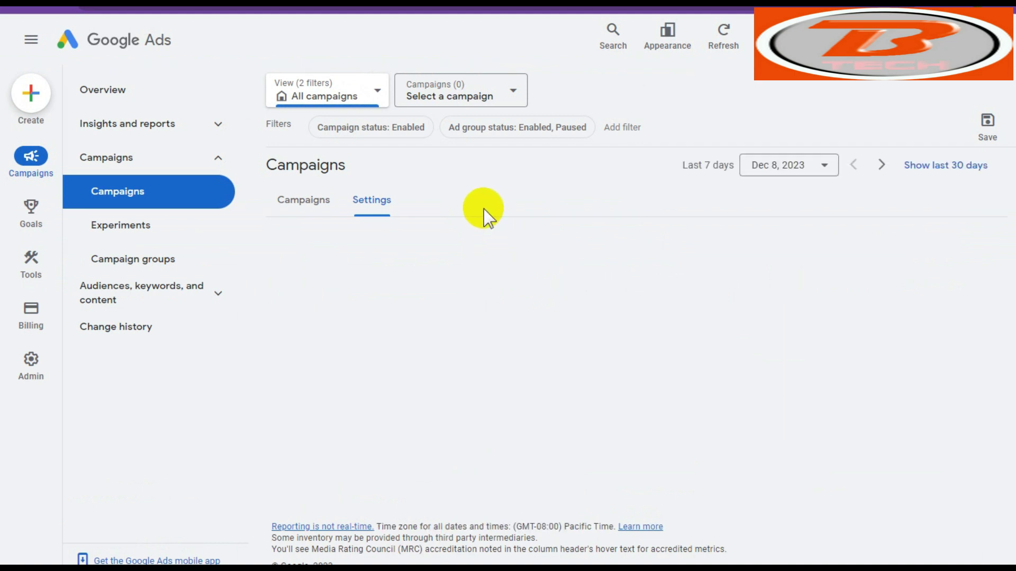
click(304, 201)
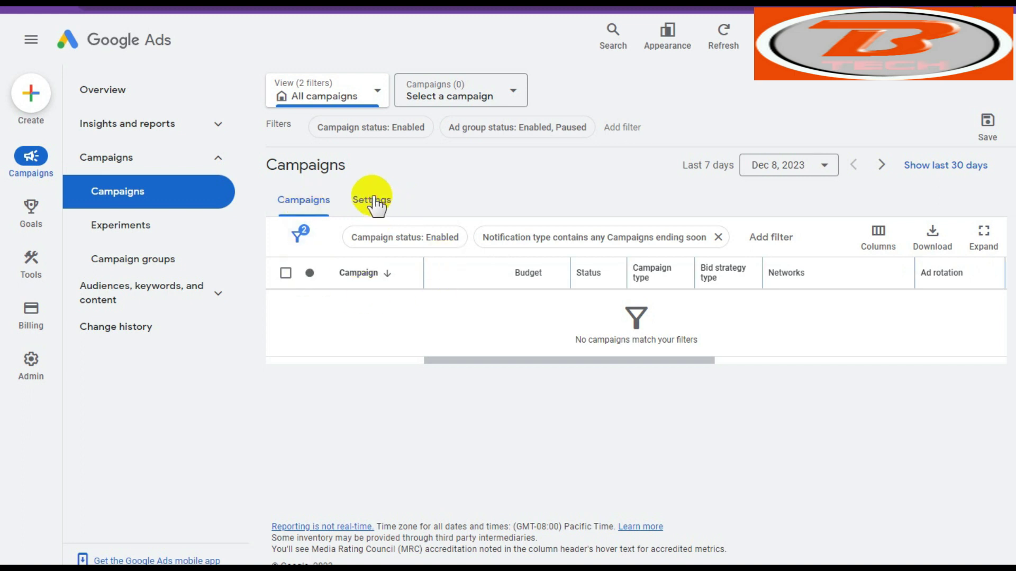
click(376, 91)
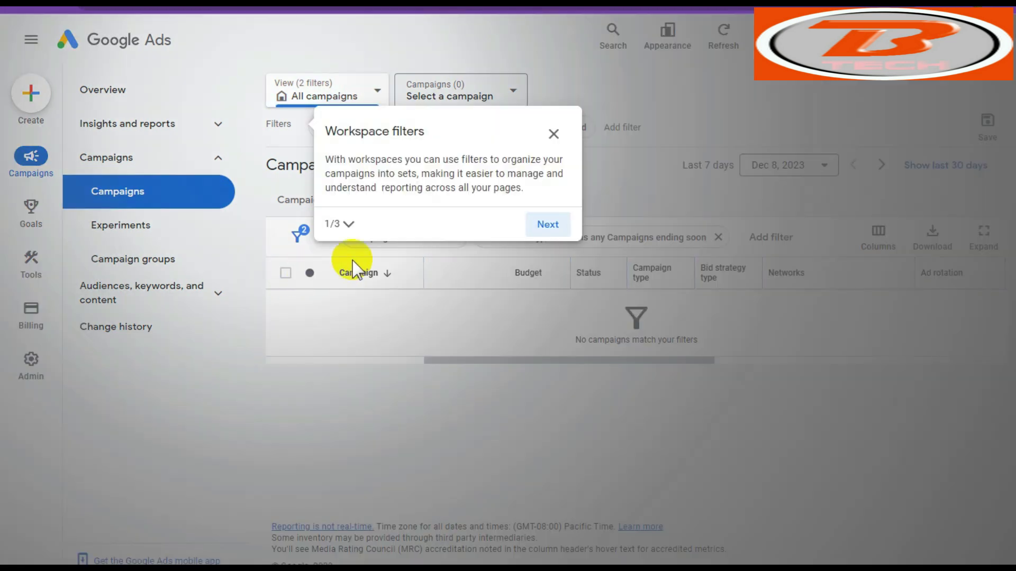
click(548, 226)
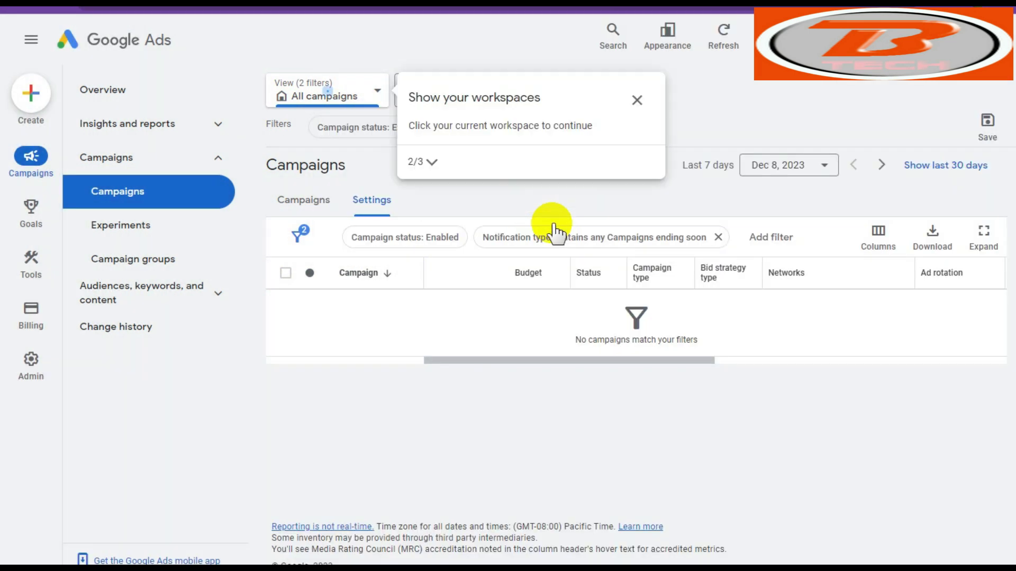
click(638, 101)
click(578, 341)
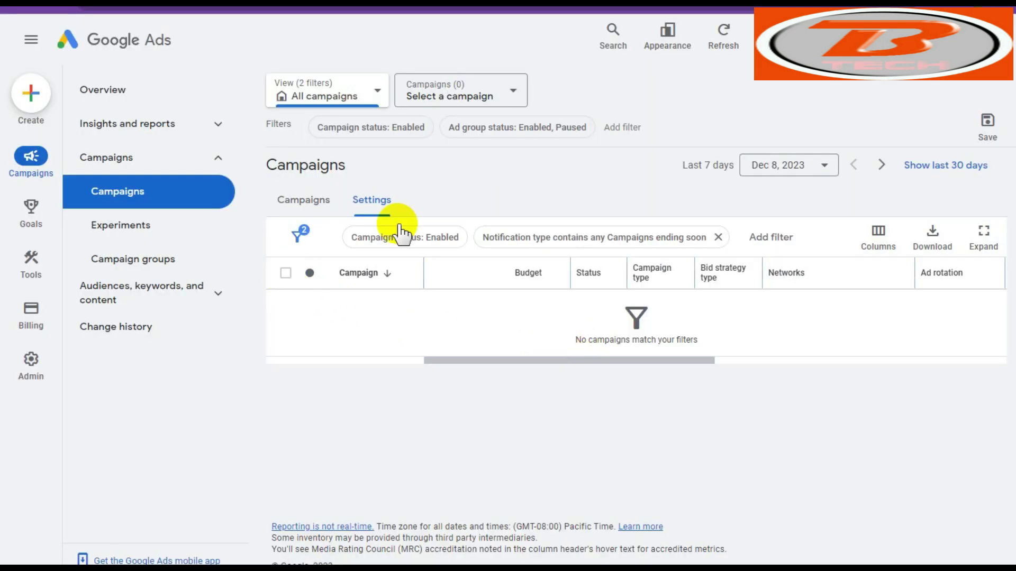
Step: Open the All campaigns view for editing to look for matching campaigns, and apply it with its existing filters
click(378, 92)
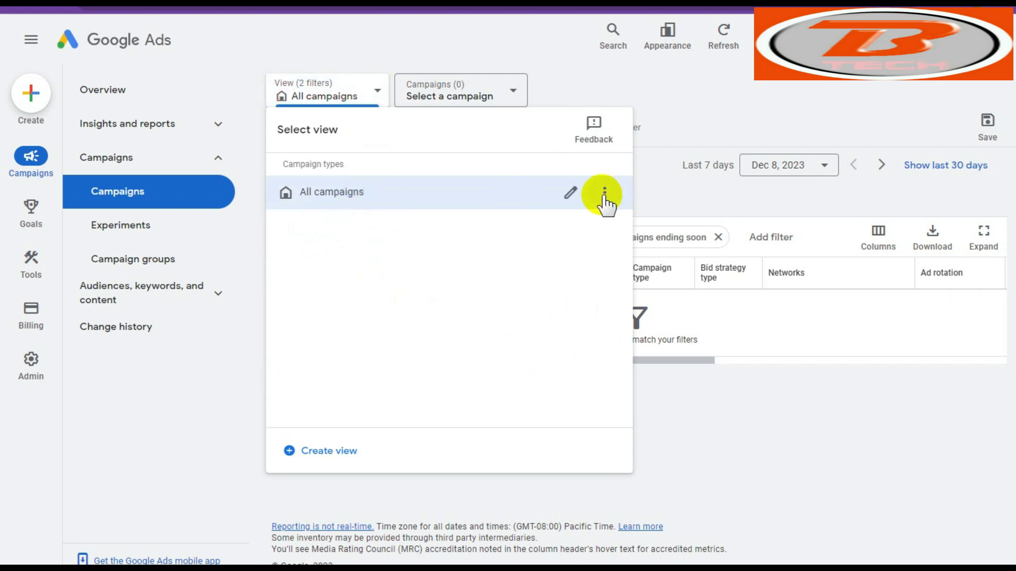
click(571, 194)
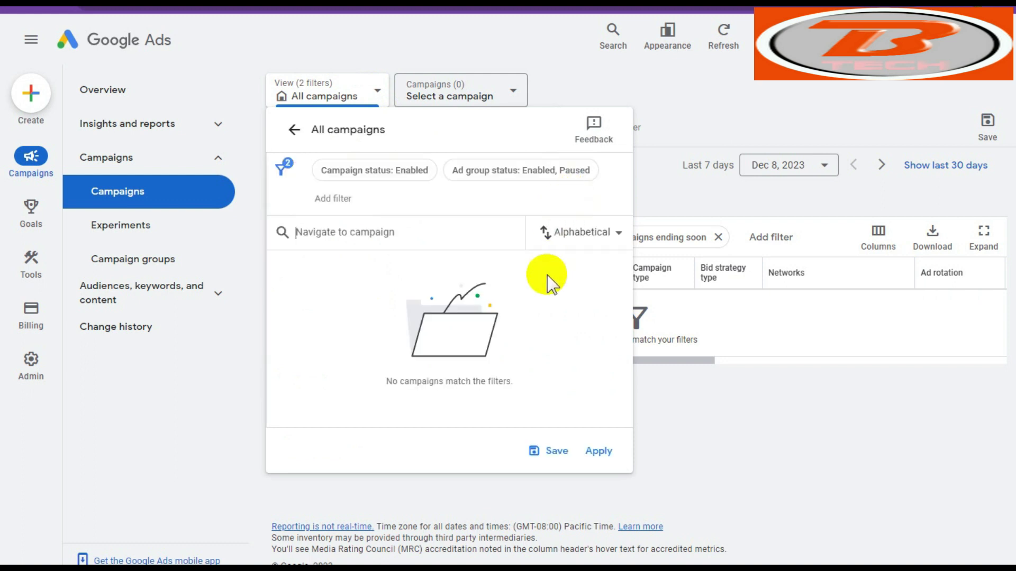
click(454, 231)
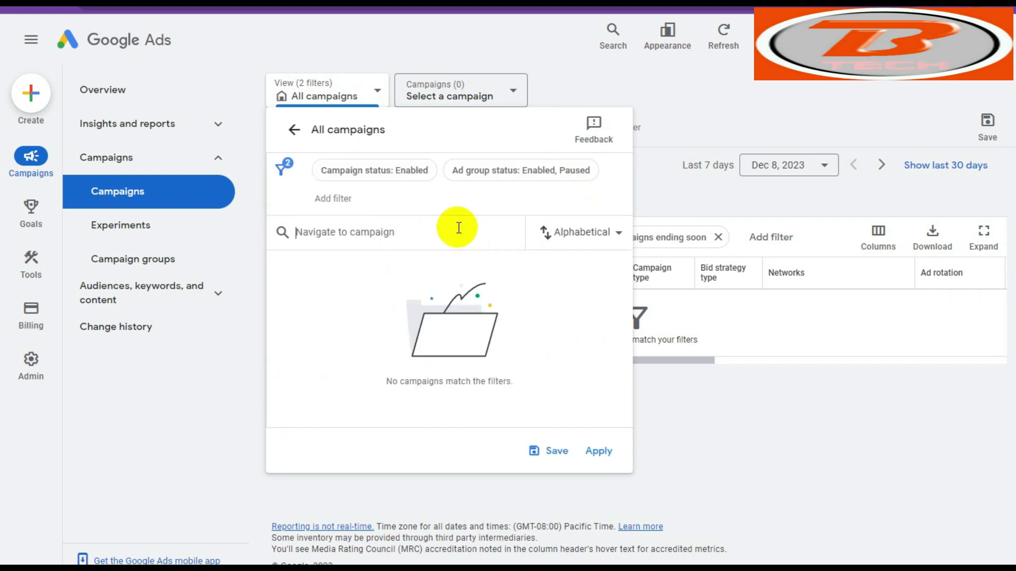
click(597, 452)
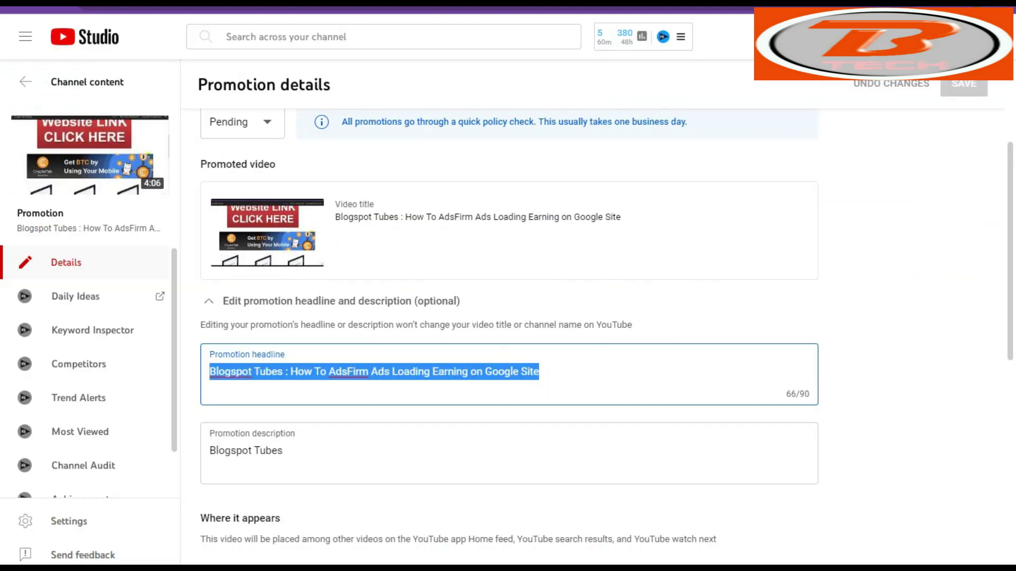
Step: Switch to YouTube Studio and review the first promotion's status, target countries, total budget and end date
scroll(635, 328, up, 3)
click(894, 330)
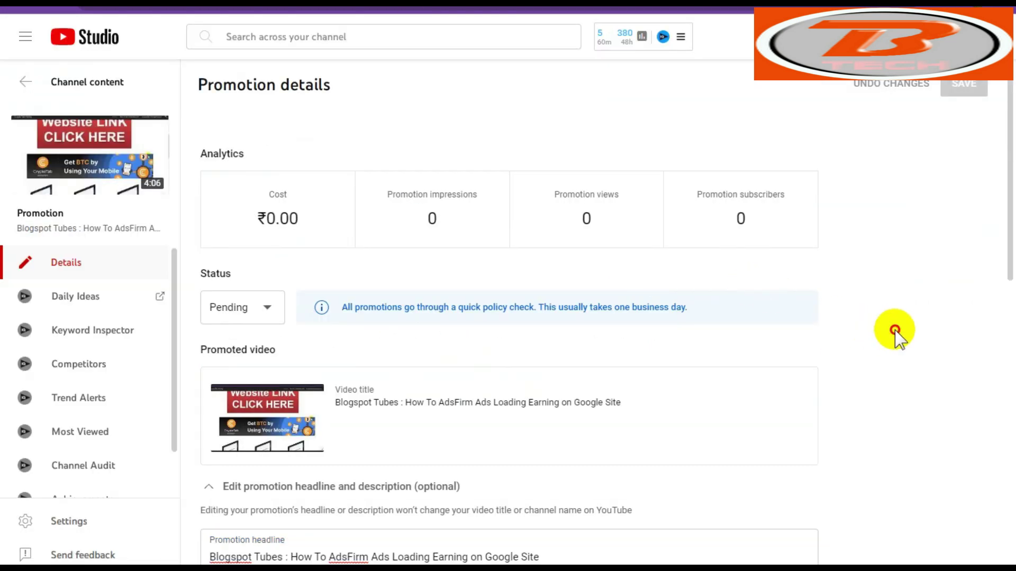
scroll(521, 447, down, 10)
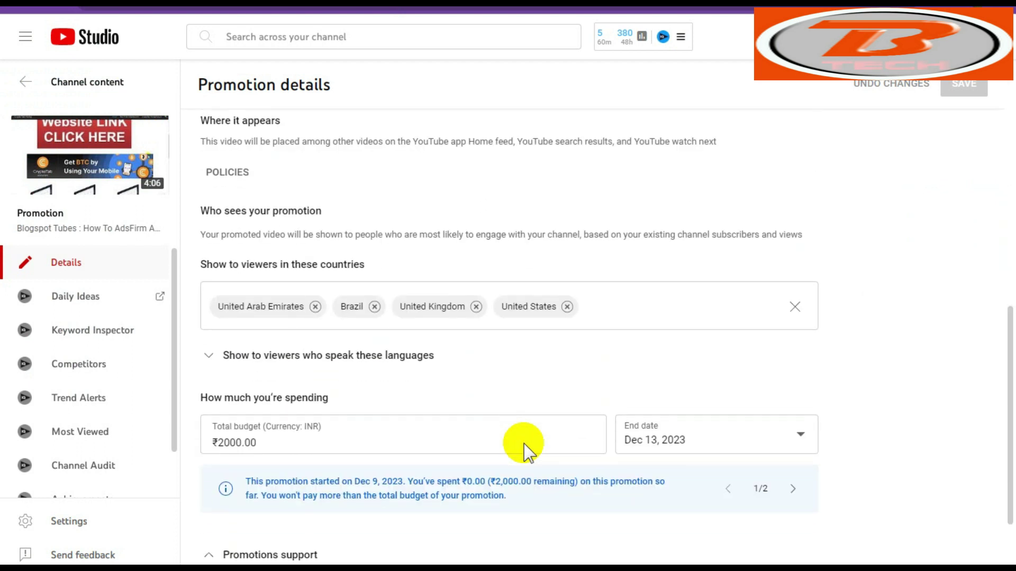
scroll(526, 450, down, 2)
scroll(524, 450, up, 12)
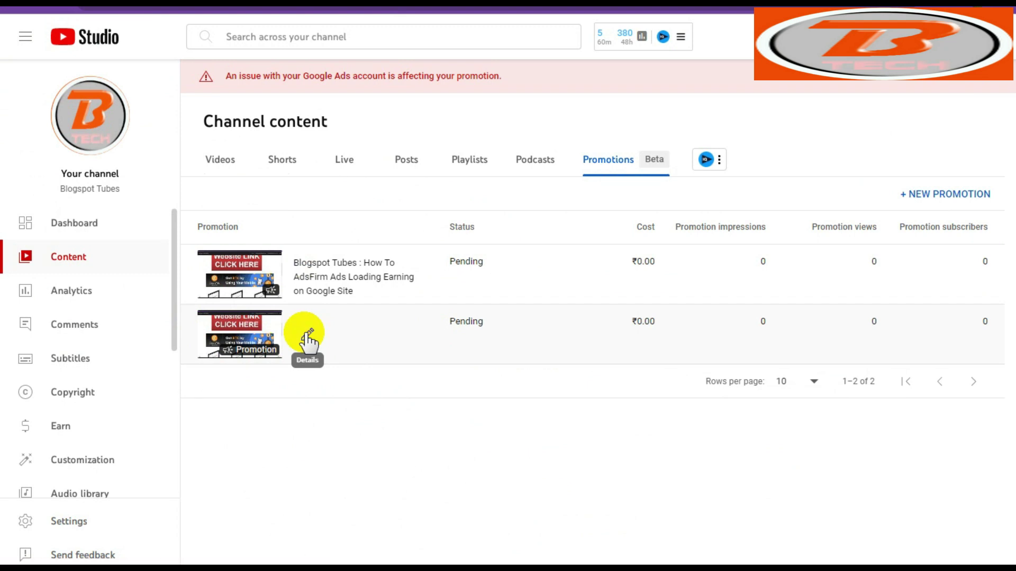
Step: Pause the second pending promotion in the list, save the change, and return to the channel's promotions
click(337, 344)
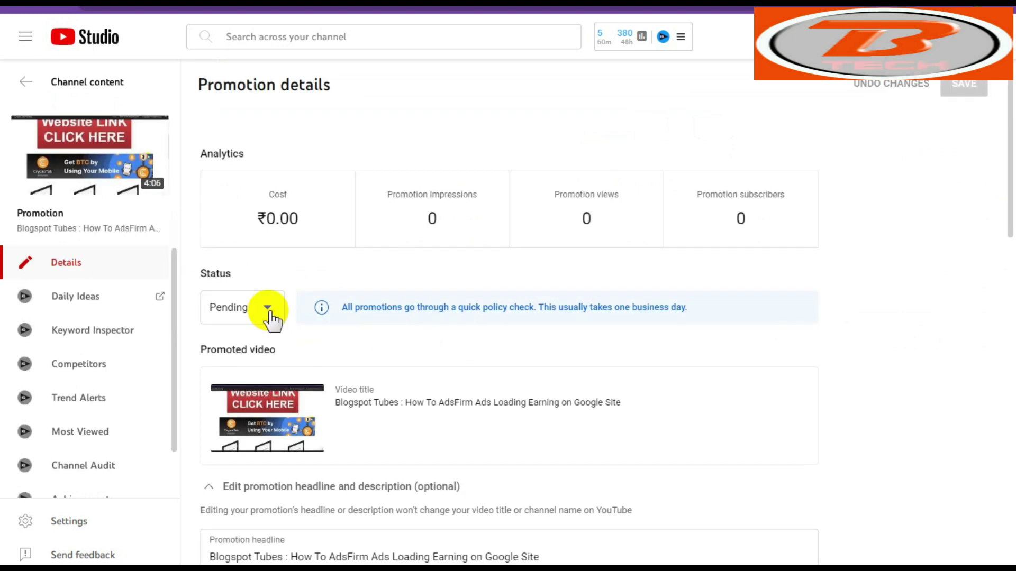
click(268, 311)
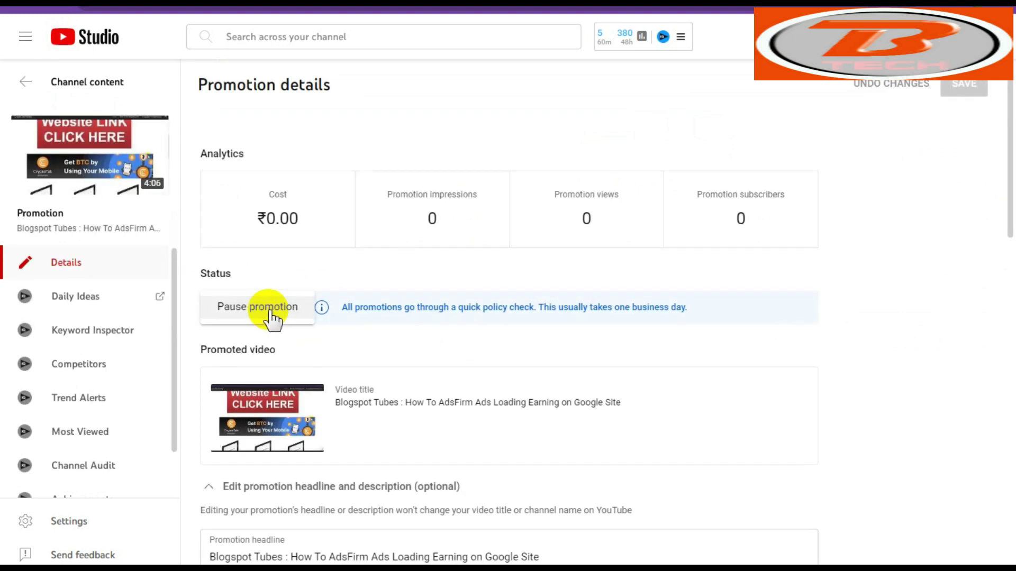
click(277, 309)
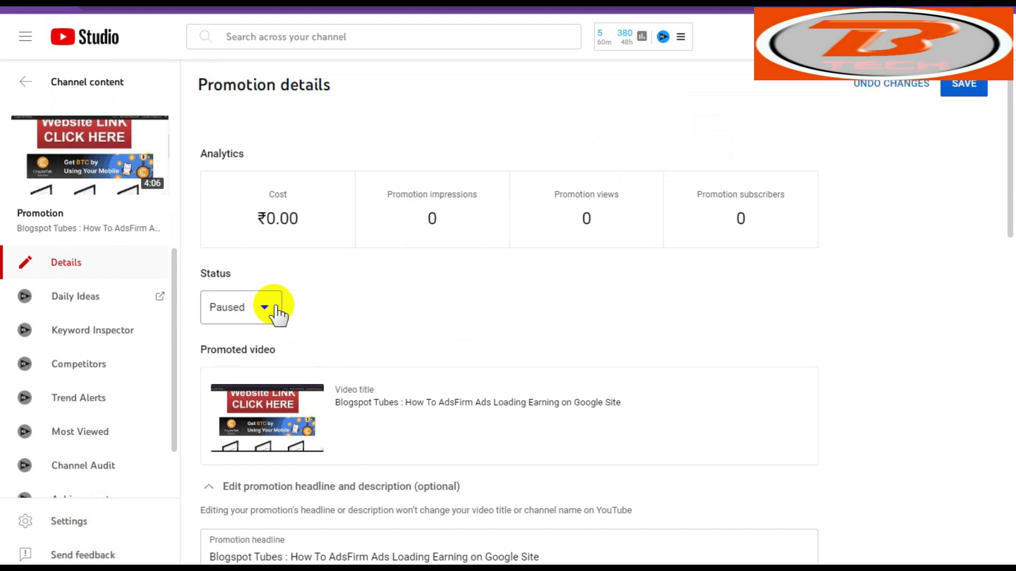
scroll(535, 381, down, 10)
scroll(544, 381, up, 2)
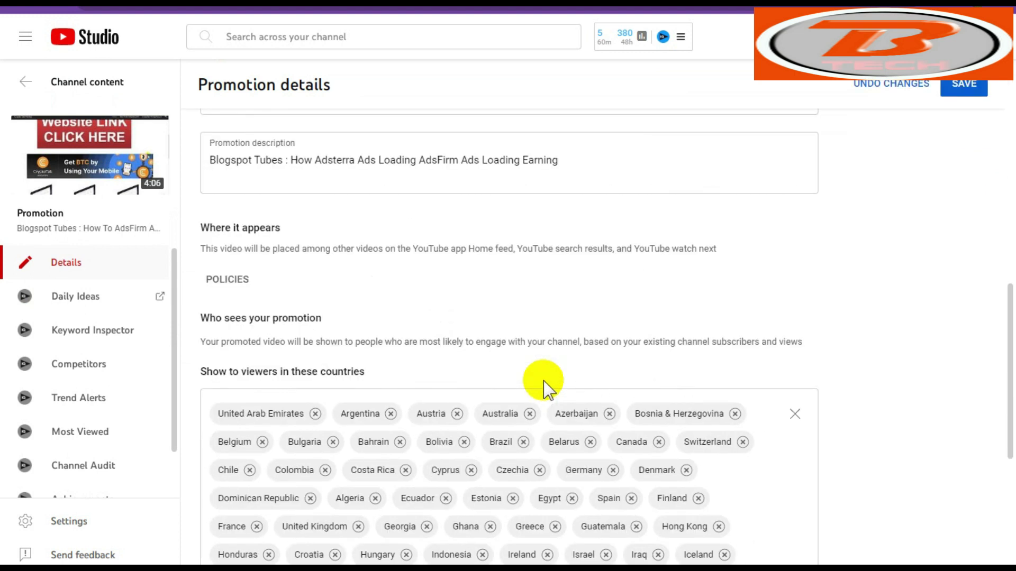
scroll(545, 382, up, 1)
click(958, 91)
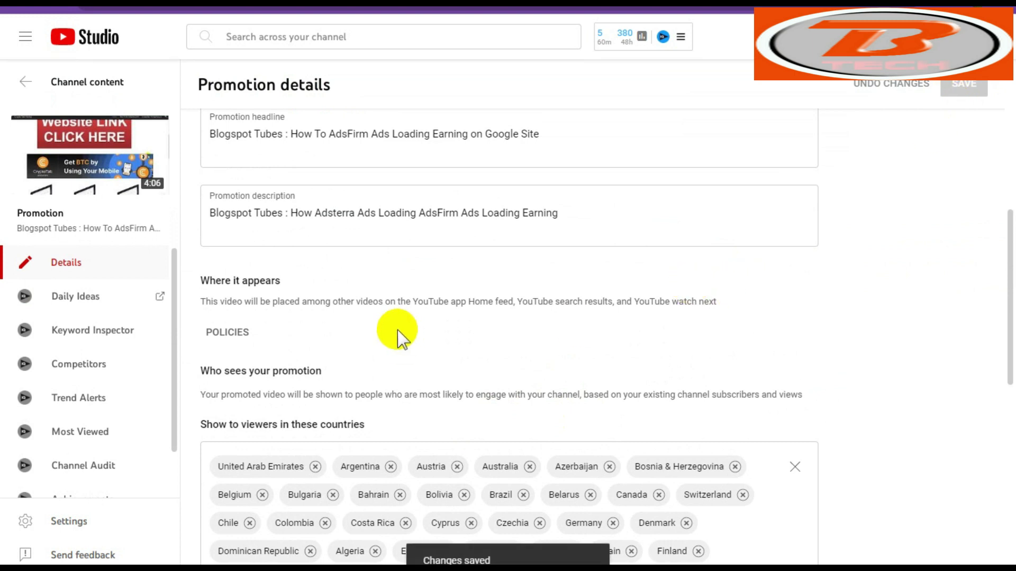
click(24, 82)
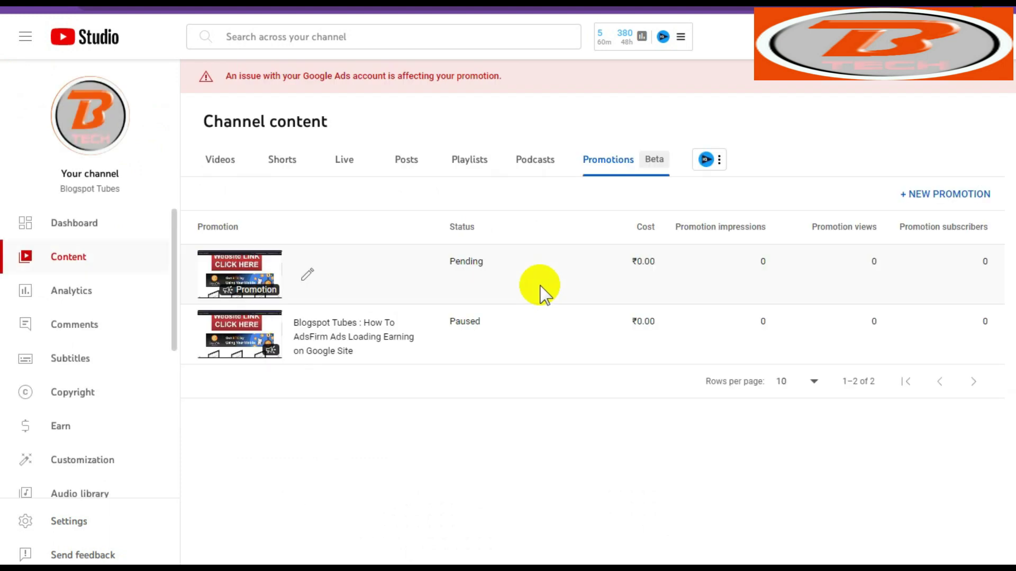
Step: Switch to Google Ads and check the account's recommendations and security suggestions
click(920, 82)
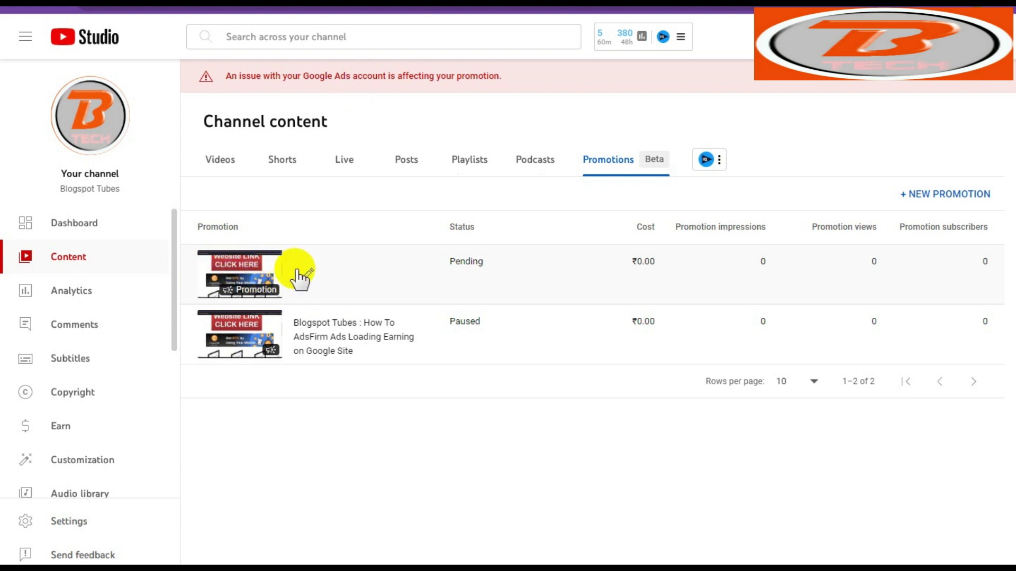
click(247, 286)
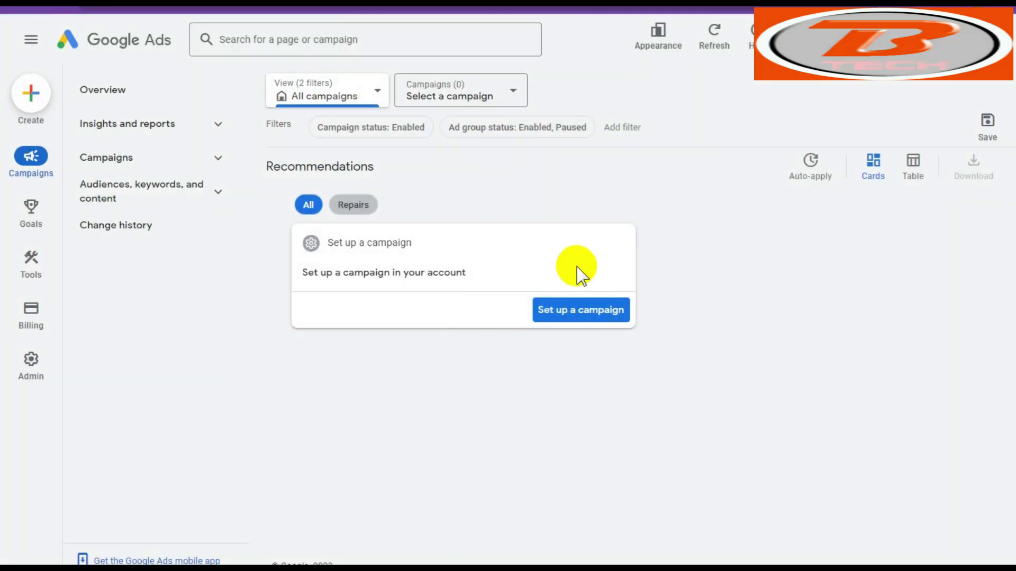
click(603, 310)
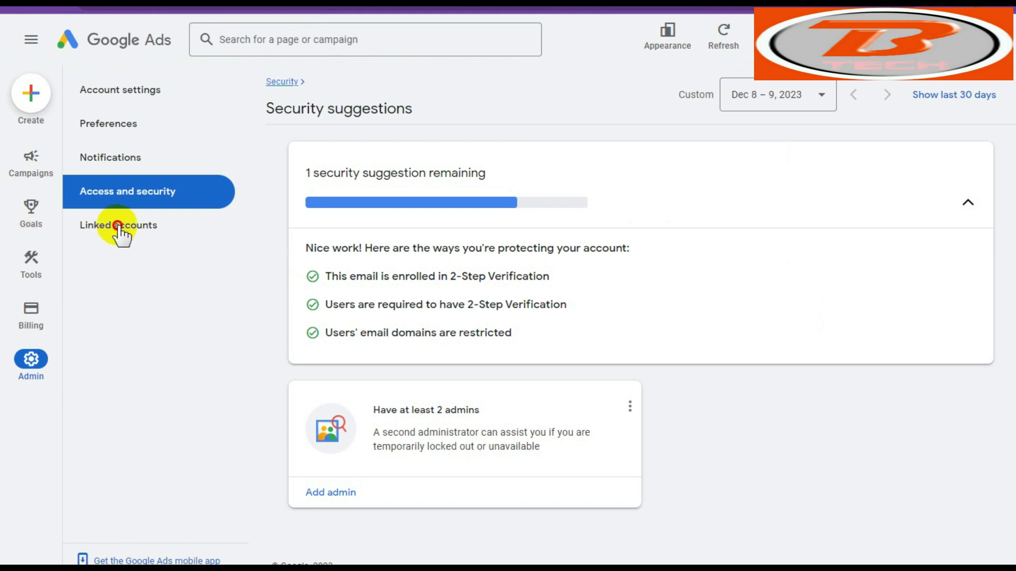
Step: Examine the YouTube channel link in the account's linked accounts, and check the computer's current date and time
mouse_move(19, 238)
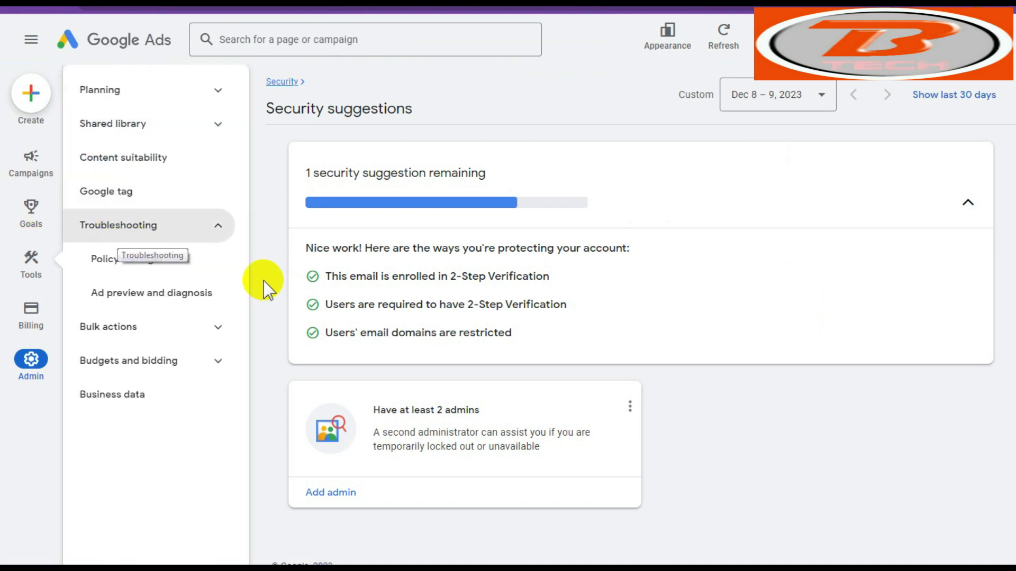
click(148, 235)
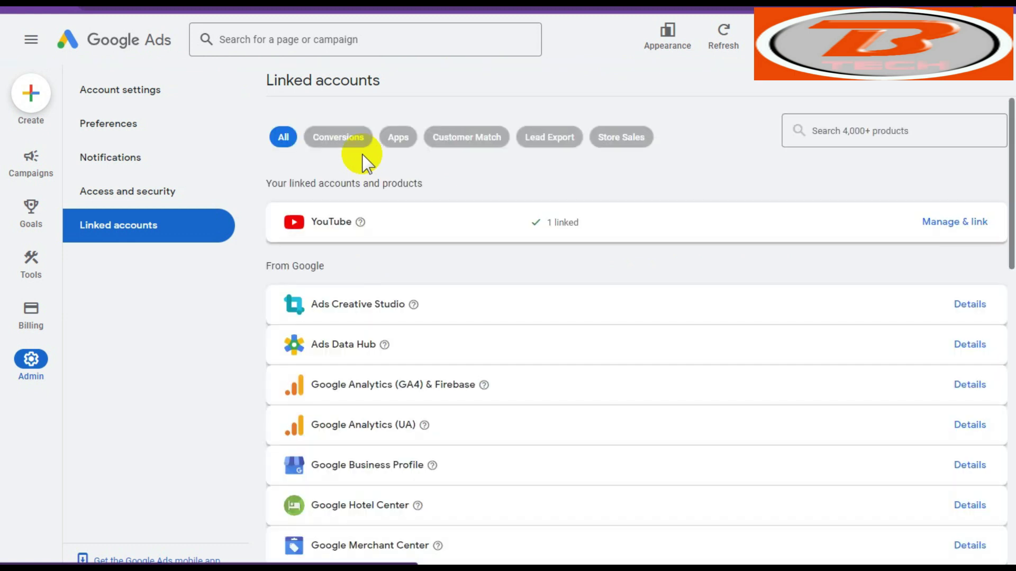
click(946, 231)
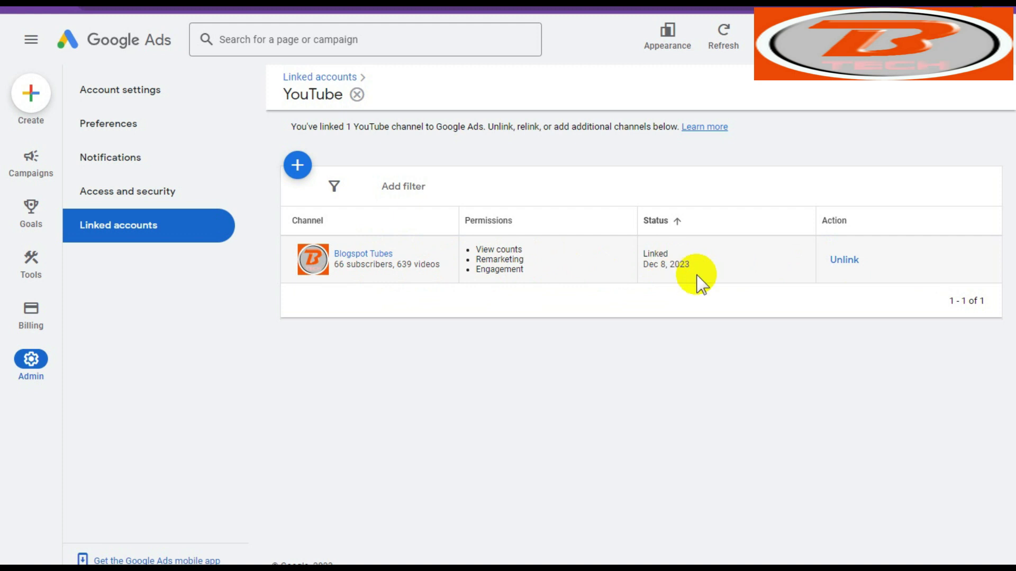
click(984, 569)
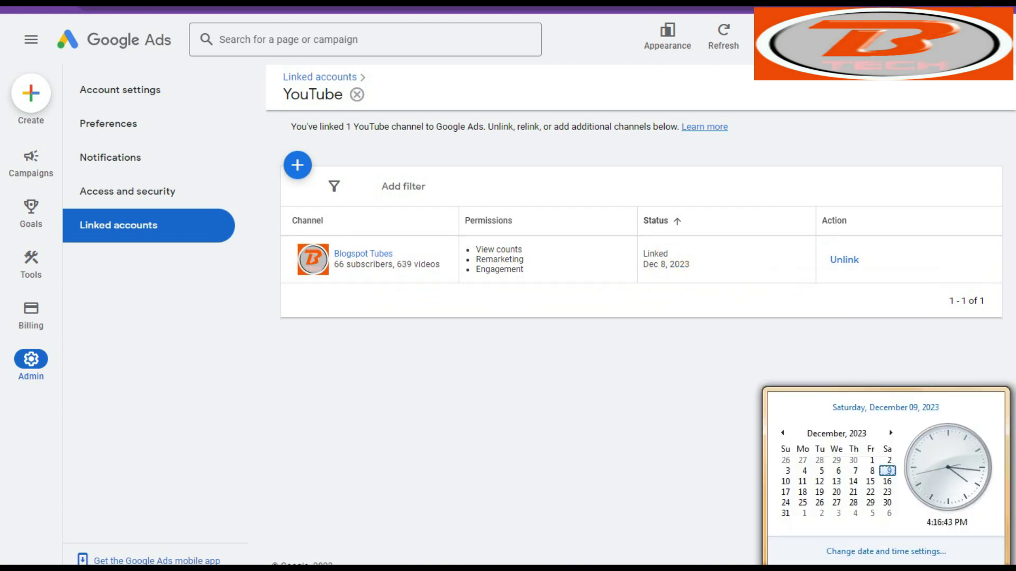
Step: Unlink the Blogspot Tubes channel from the Google Ads account and confirm the removal
click(848, 264)
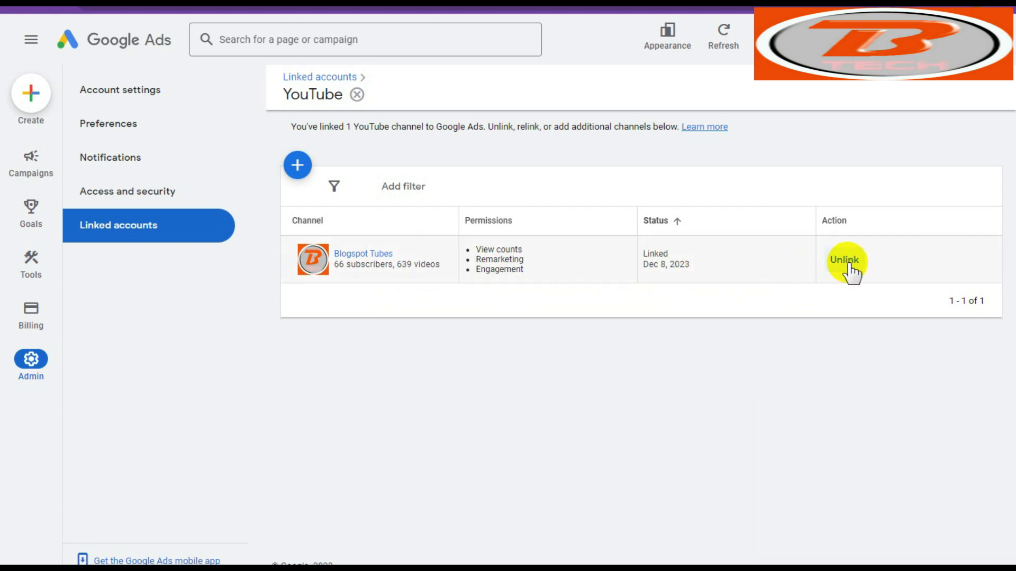
click(668, 334)
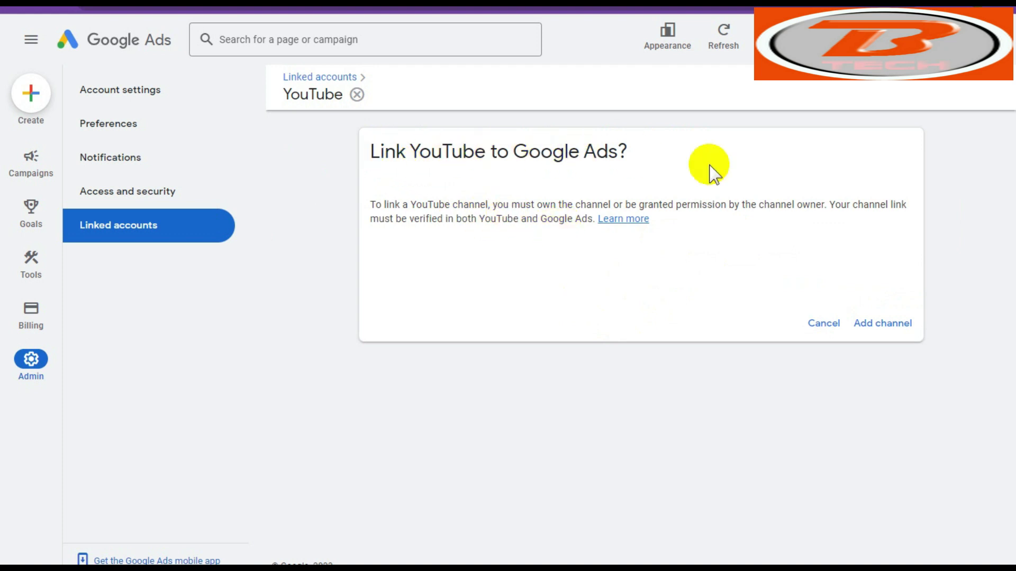
Step: Search for "blogspot tubes" as the channel to link, choose Blogspot Tubes, and declare it as your own channel
click(869, 325)
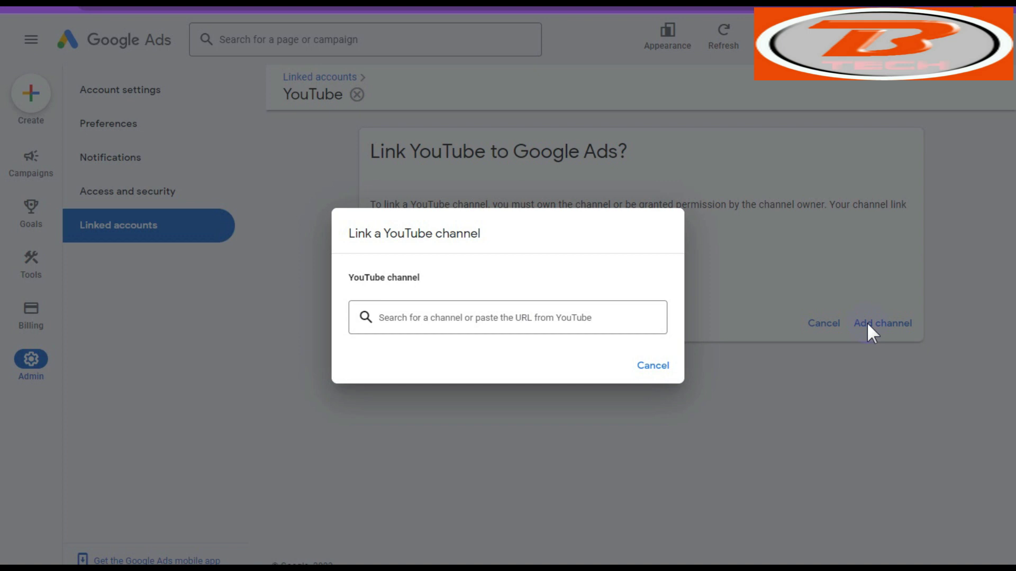
click(495, 320)
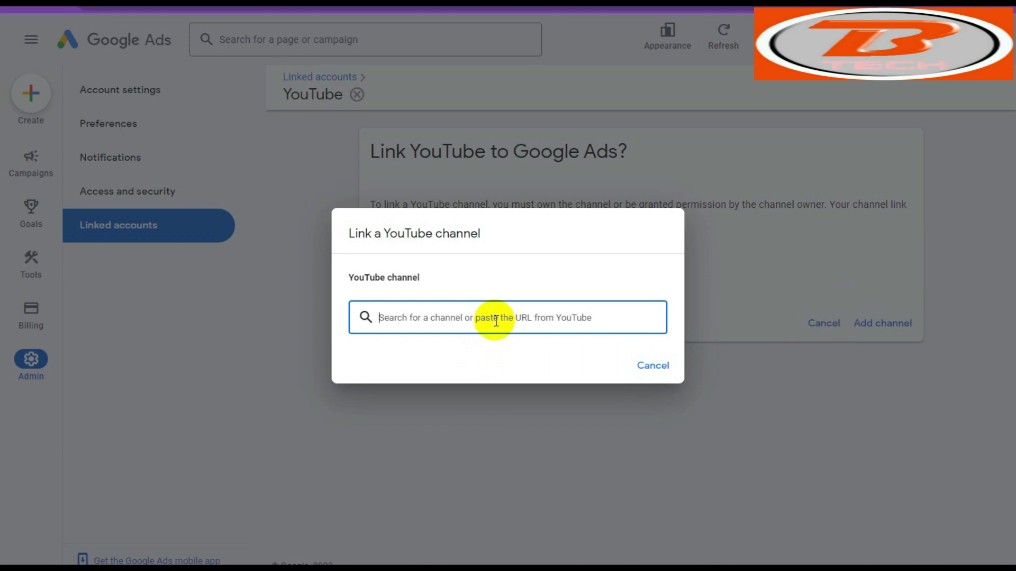
text(blogspot tubes)
scroll(492, 389, down, 3)
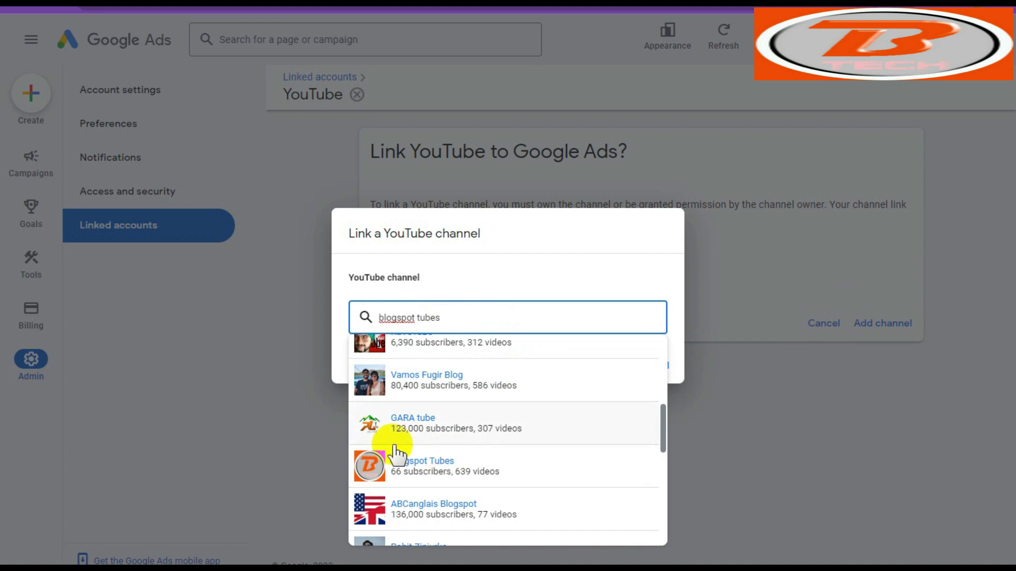
click(480, 464)
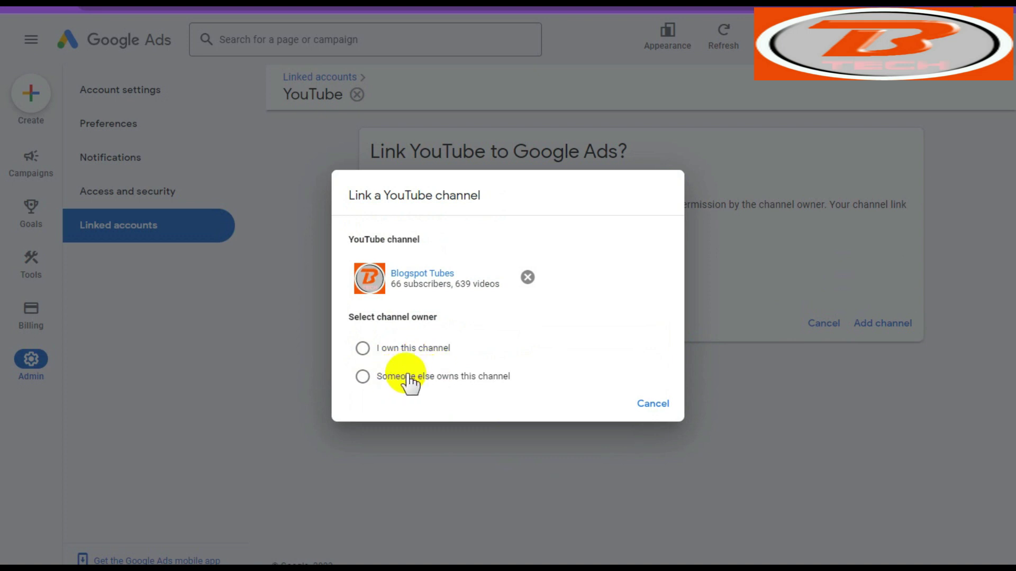
click(362, 348)
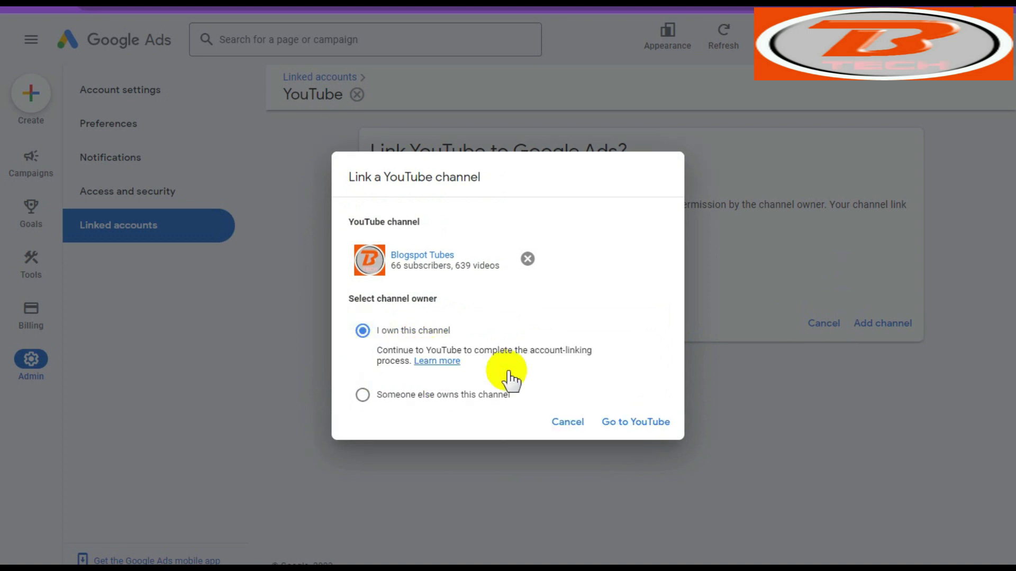
Step: Continue to YouTube Studio and link the Google Ads account, using the channel URL as link name, with View counts, Remarketing and Engagement access
click(640, 422)
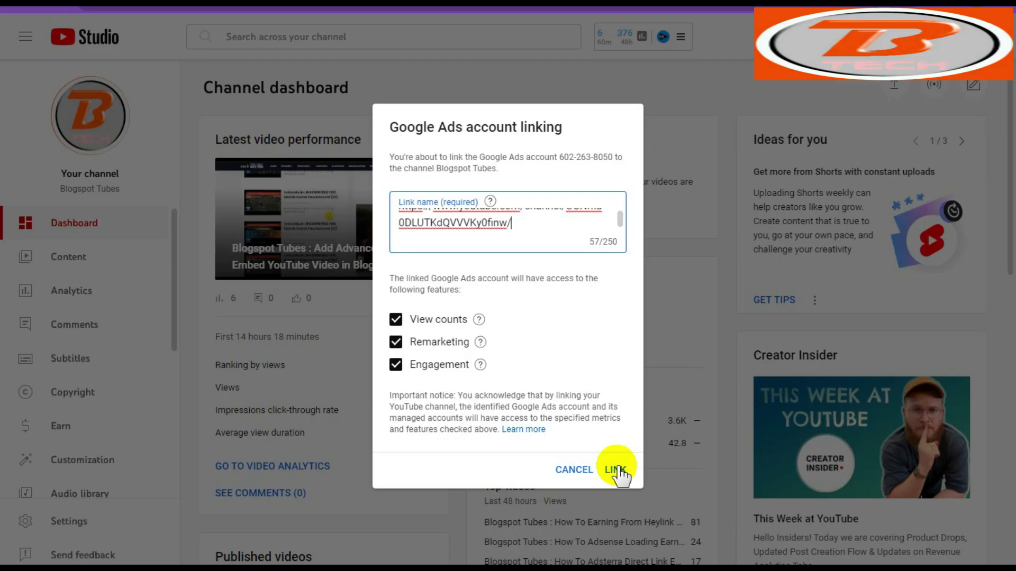
click(616, 470)
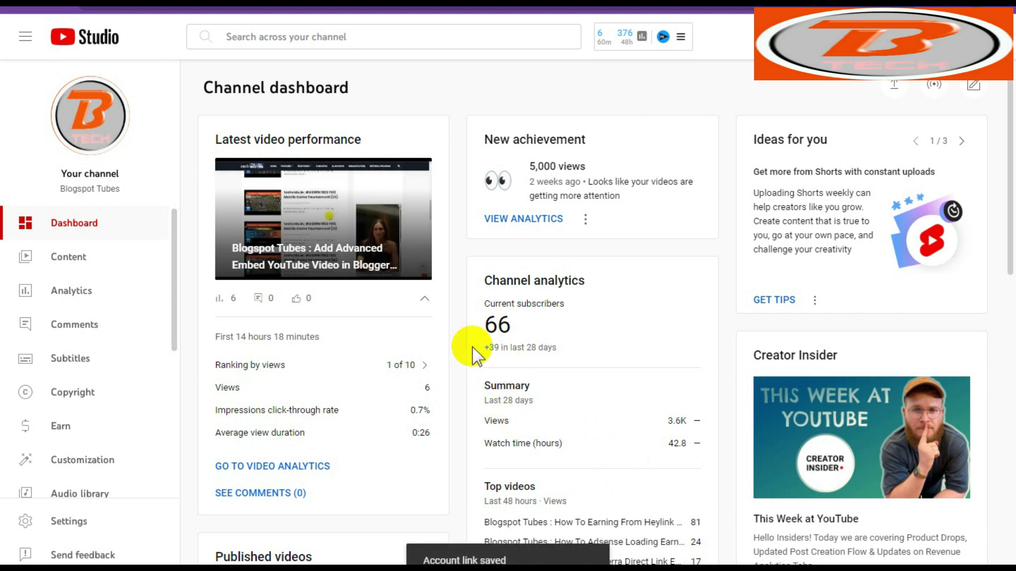
scroll(505, 376, down, 3)
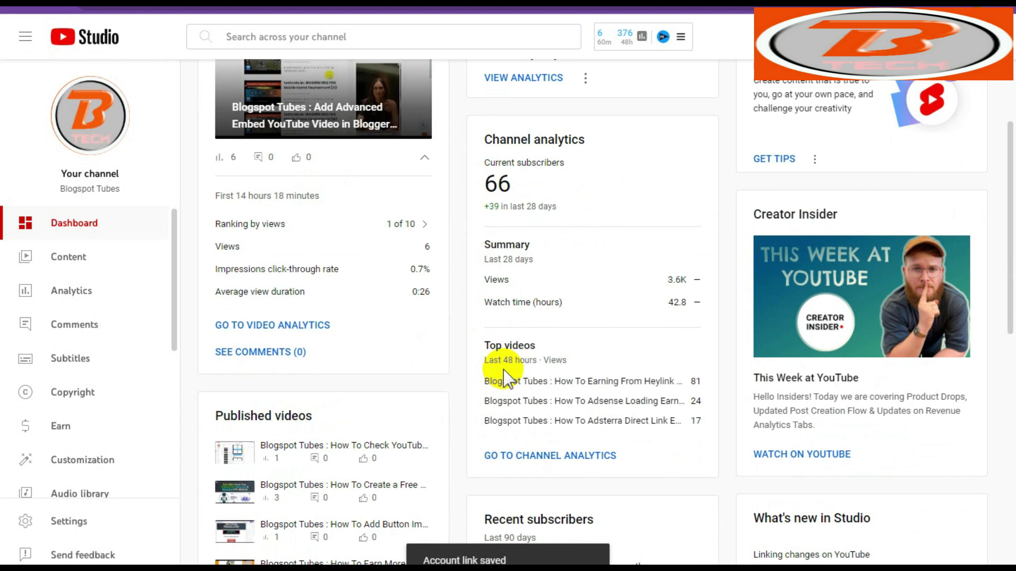
scroll(505, 377, up, 3)
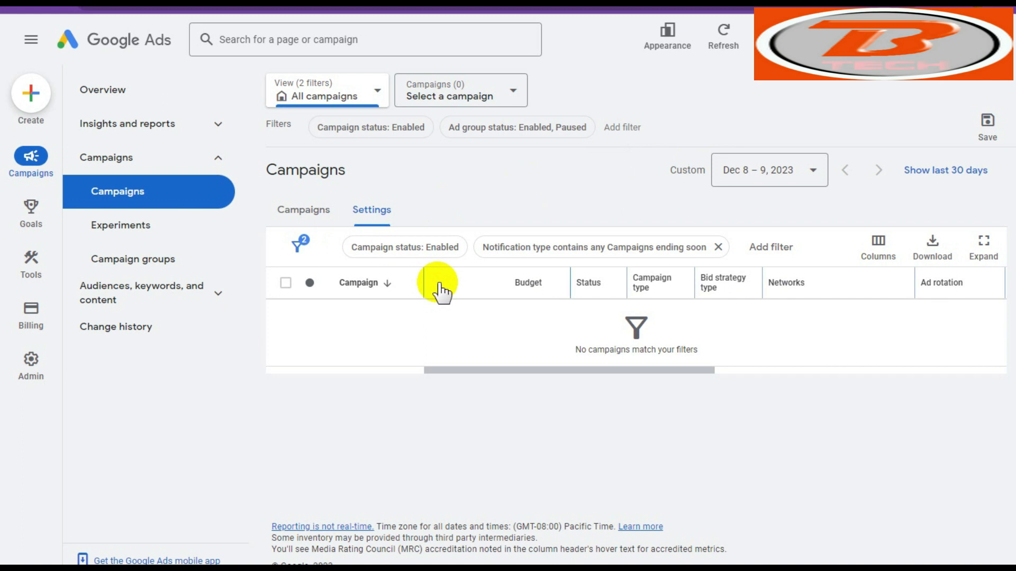
Step: Switch back to Google Ads and check the campaigns list and the account's billing payment methods
click(184, 193)
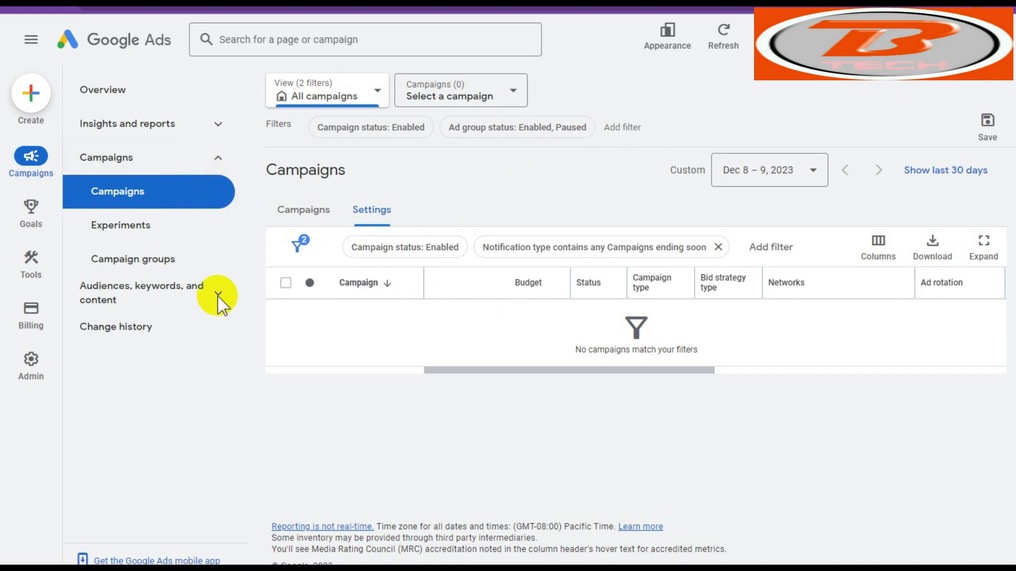
mouse_move(26, 312)
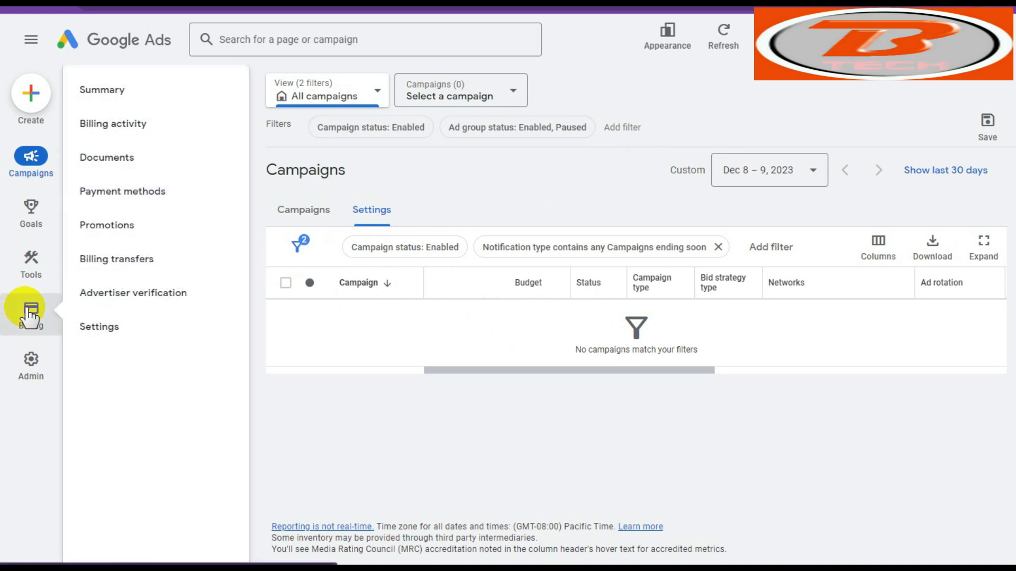
click(135, 200)
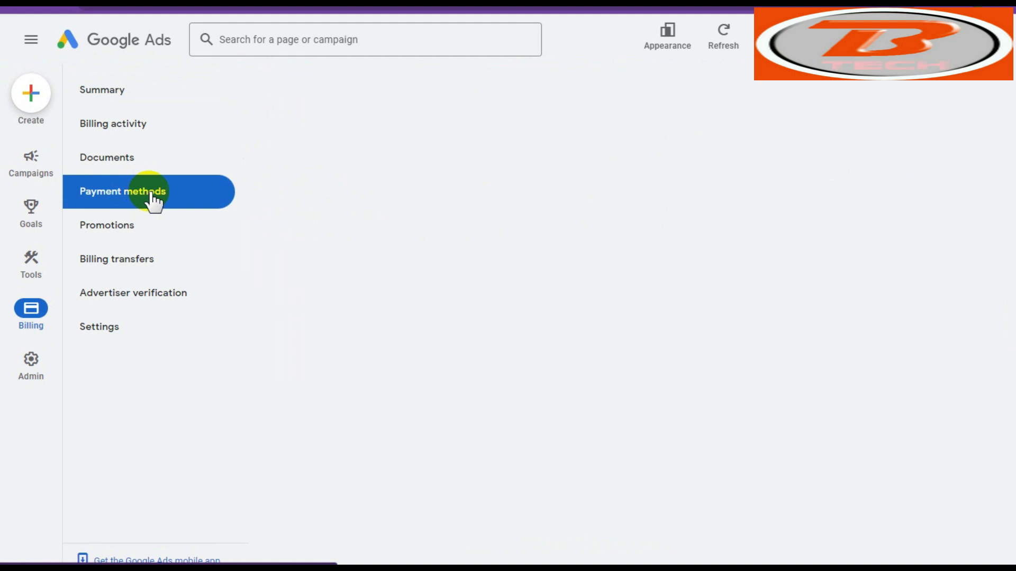
click(189, 193)
click(225, 193)
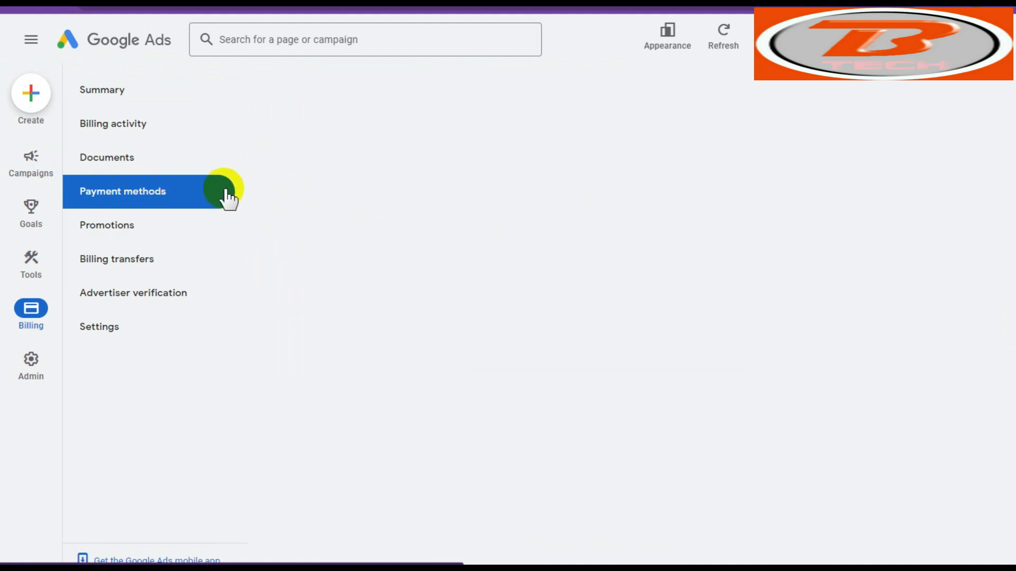
click(191, 199)
click(220, 197)
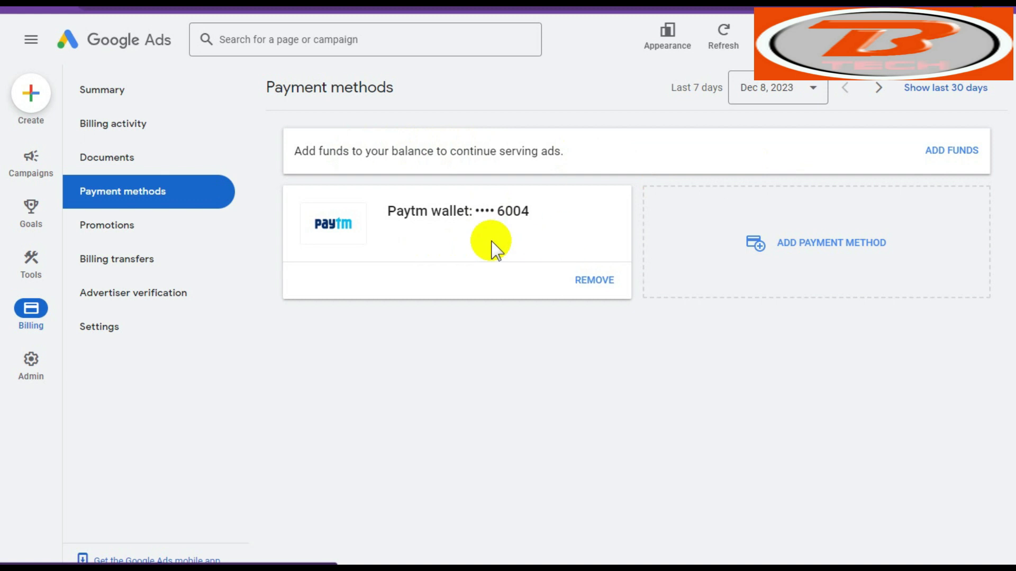
Step: Review the billing promotions and billing transfers of the Google Ads account
click(121, 226)
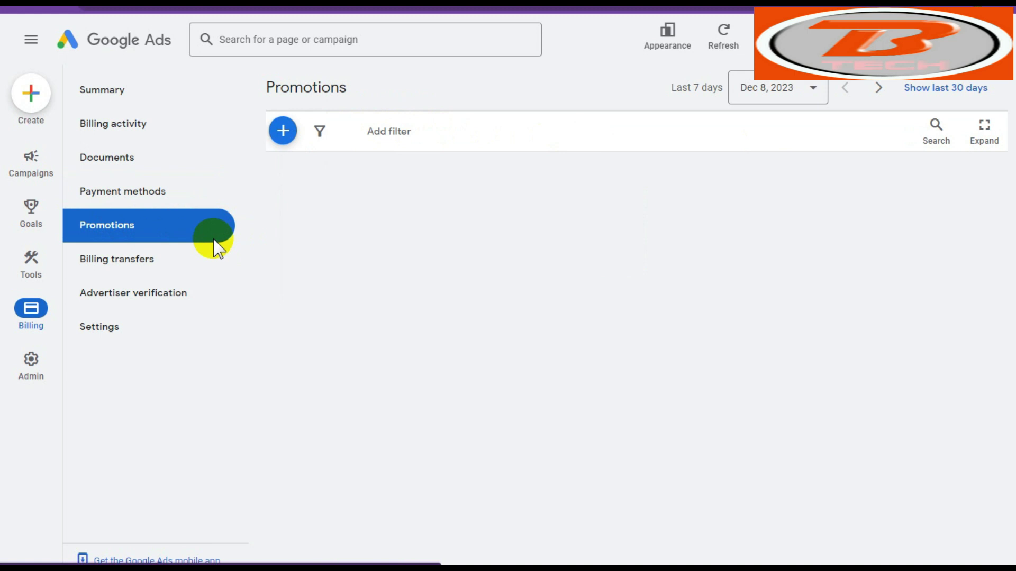
click(130, 268)
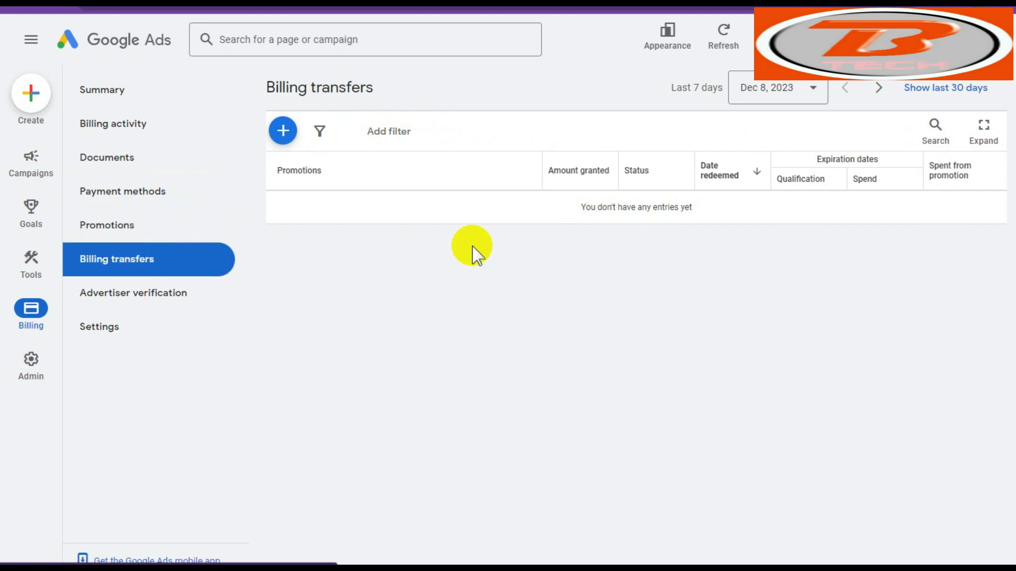
click(156, 267)
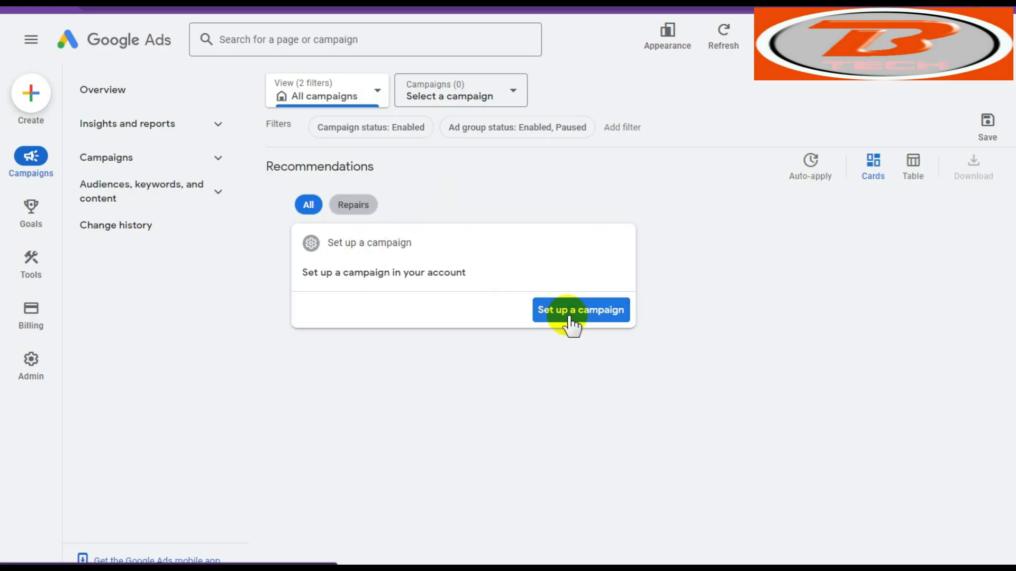
Step: Start setting up a new campaign from the account's recommendations
click(570, 316)
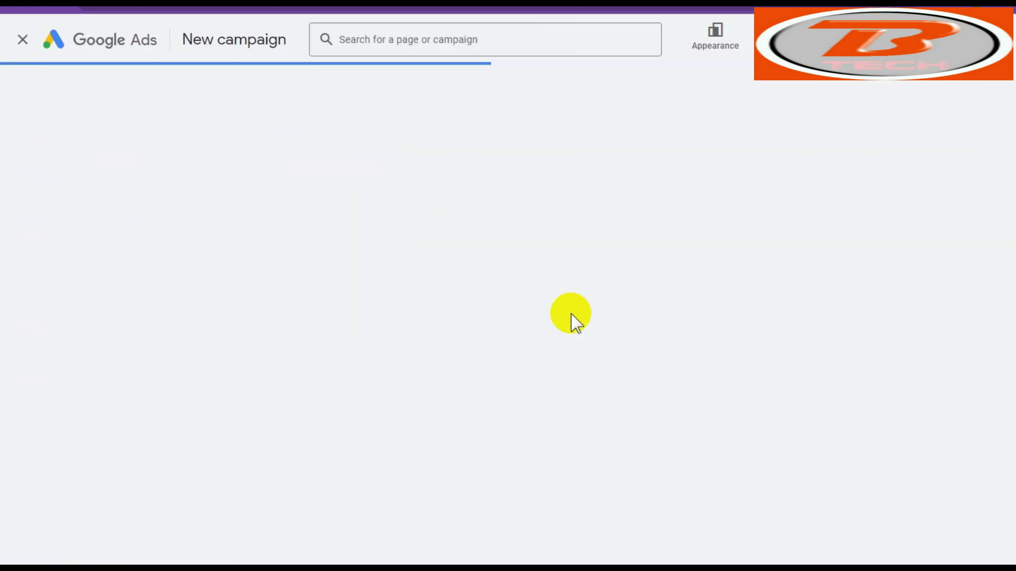